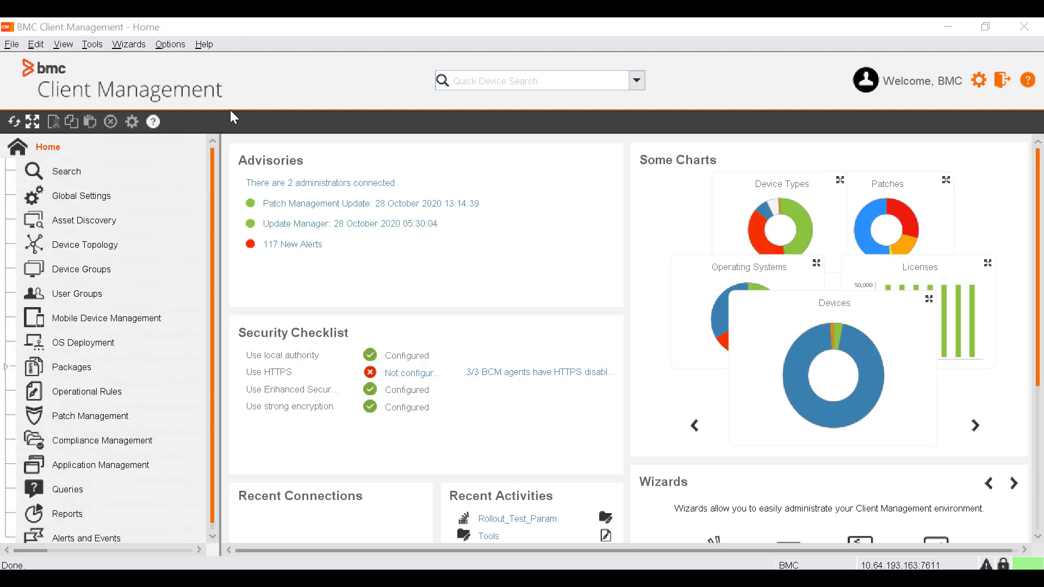
Start a package creation with MASTER-POSTGRES as the package factory and RPM Package as the package type
click(134, 49)
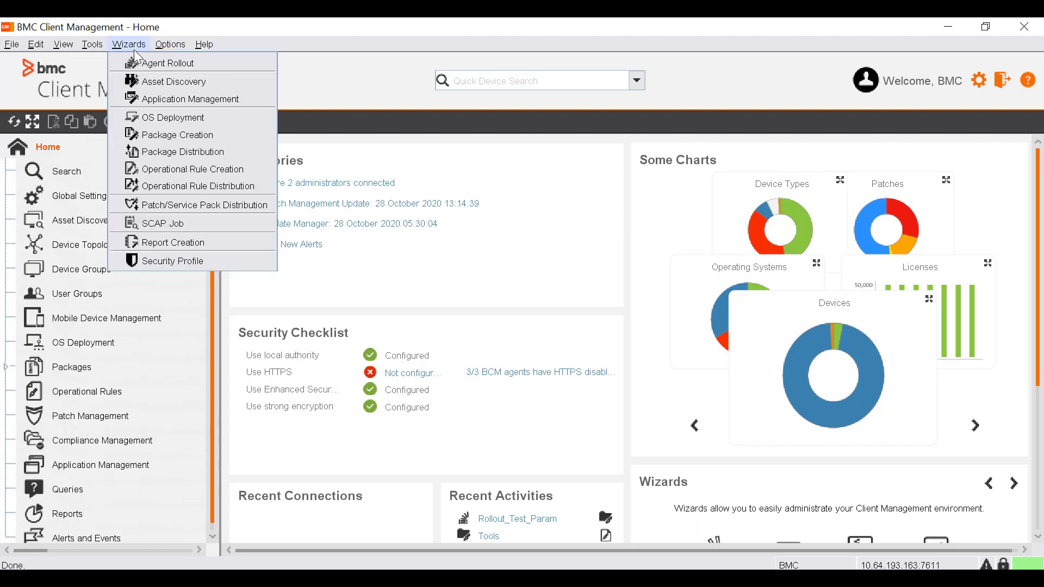
click(155, 136)
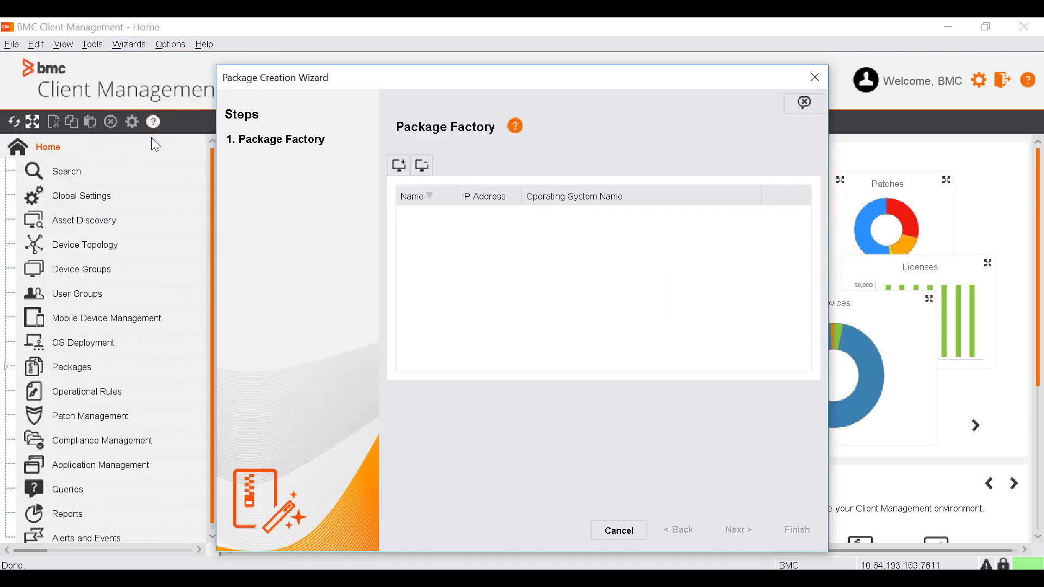
click(395, 169)
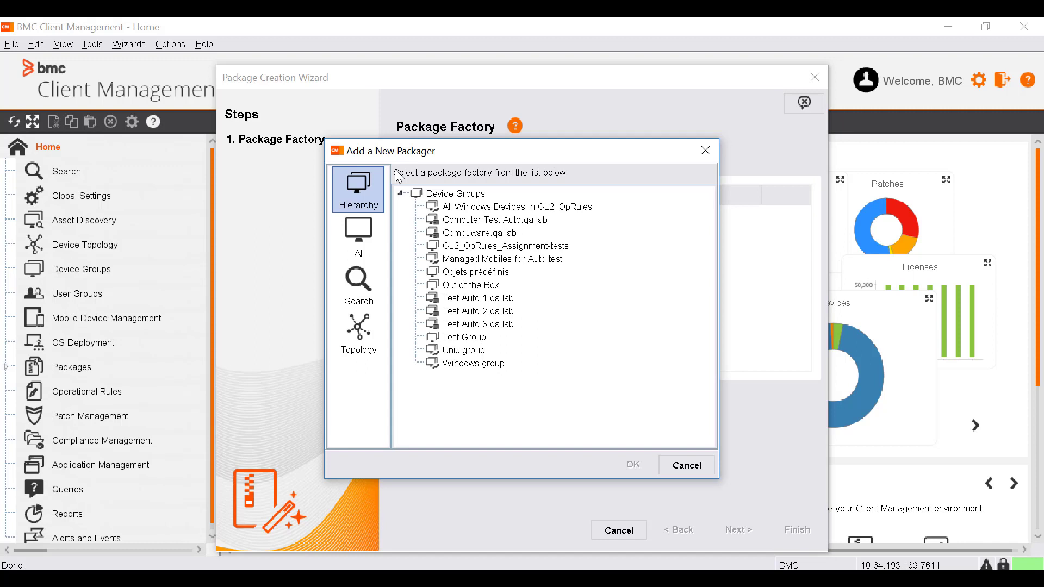
click(358, 234)
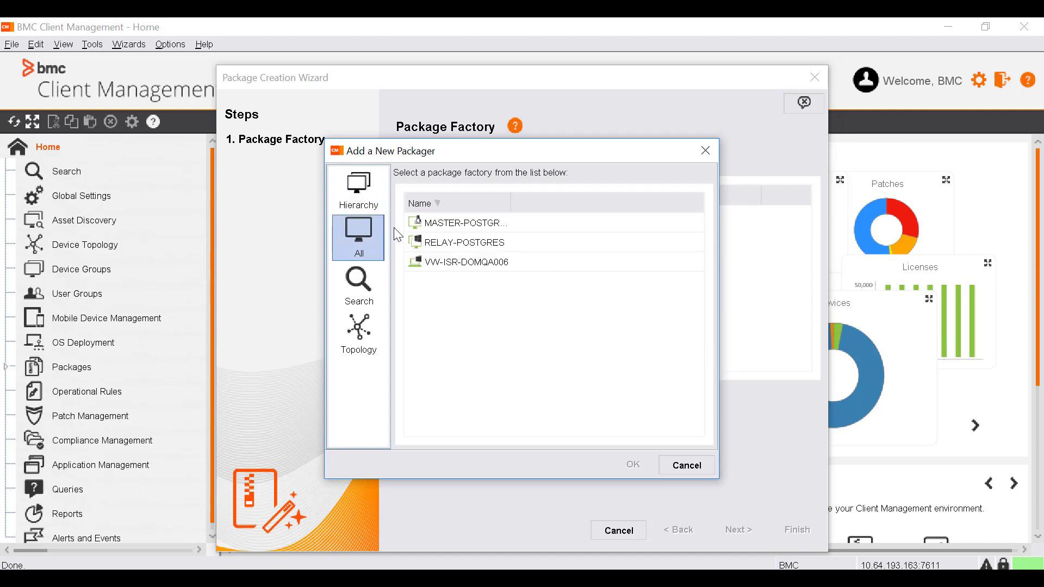
click(431, 226)
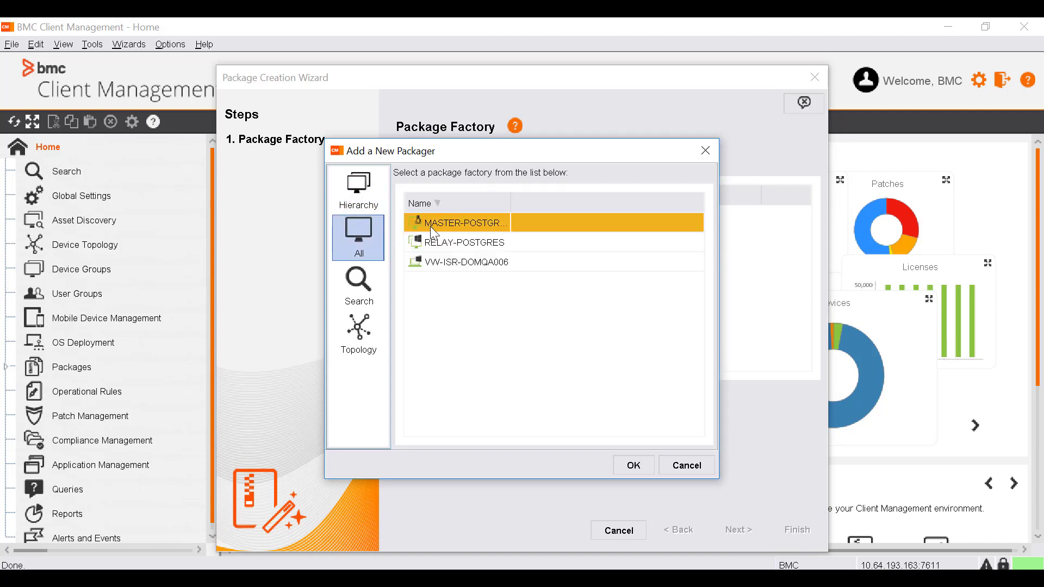
double_click(429, 226)
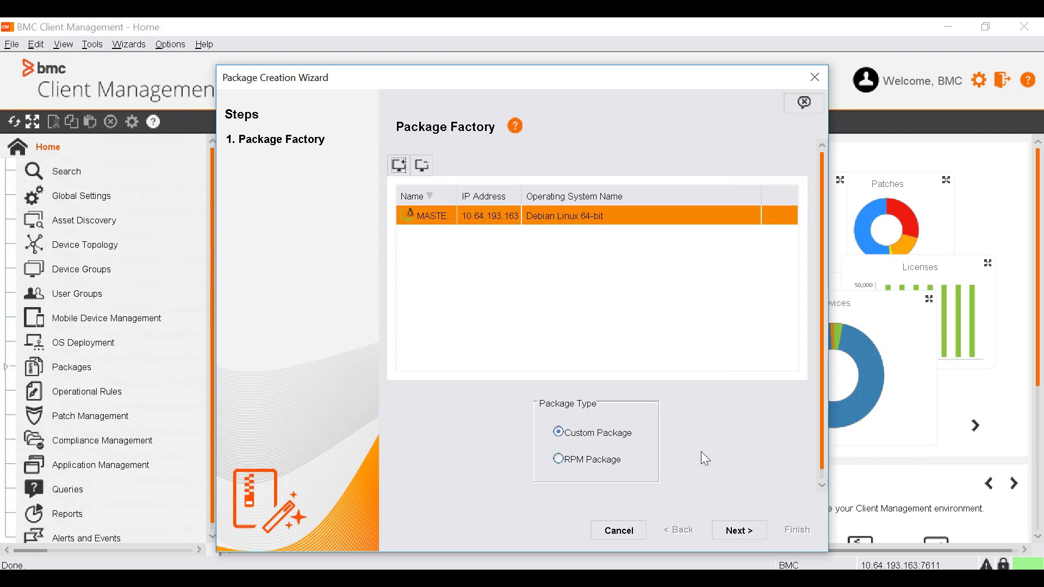
click(603, 462)
click(739, 533)
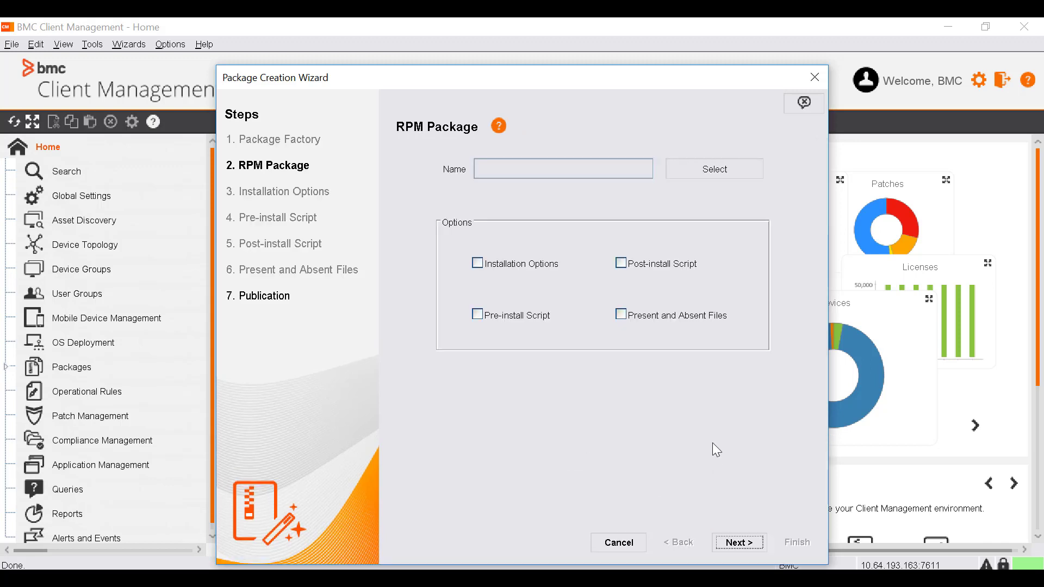
Choose programmer_3_11_x64-469-0-x86_64-linux.rpm from the /tmp folder as the RPM package and include the Installation Options step
click(693, 172)
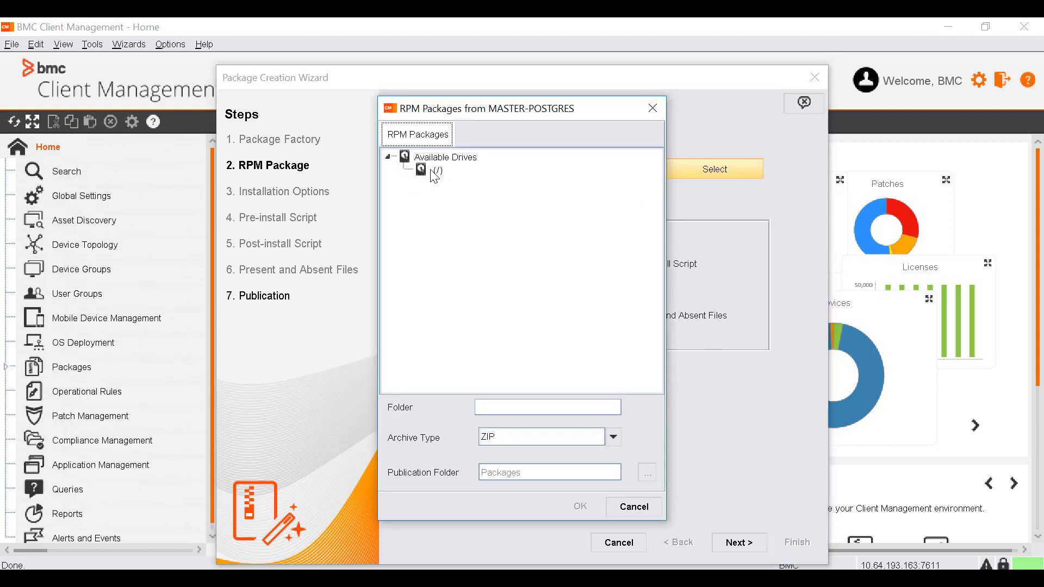
click(434, 172)
click(406, 173)
scroll(383, 292, down, 2)
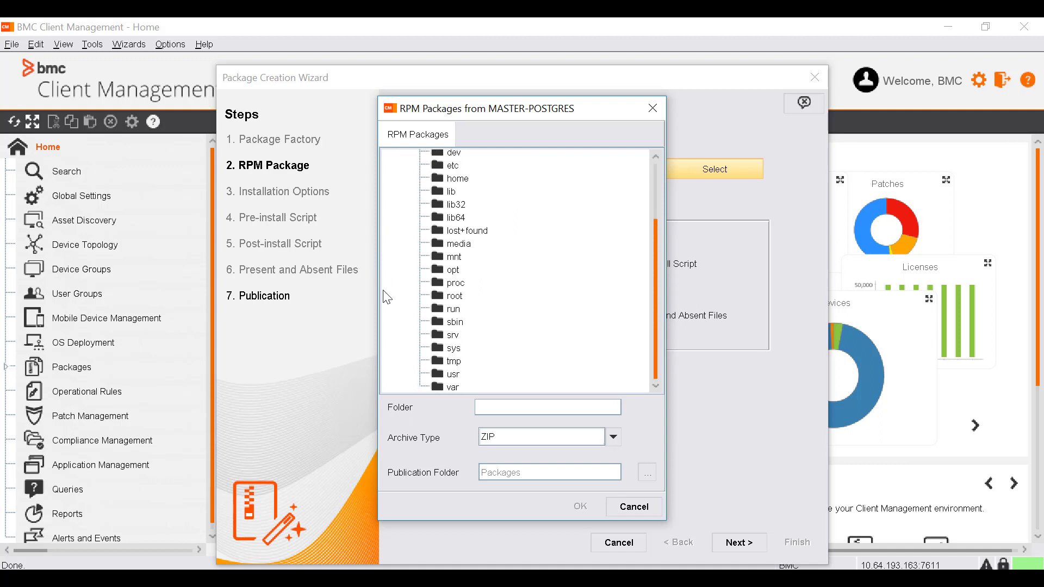
click(445, 362)
click(422, 362)
scroll(414, 348, down, 1)
click(488, 349)
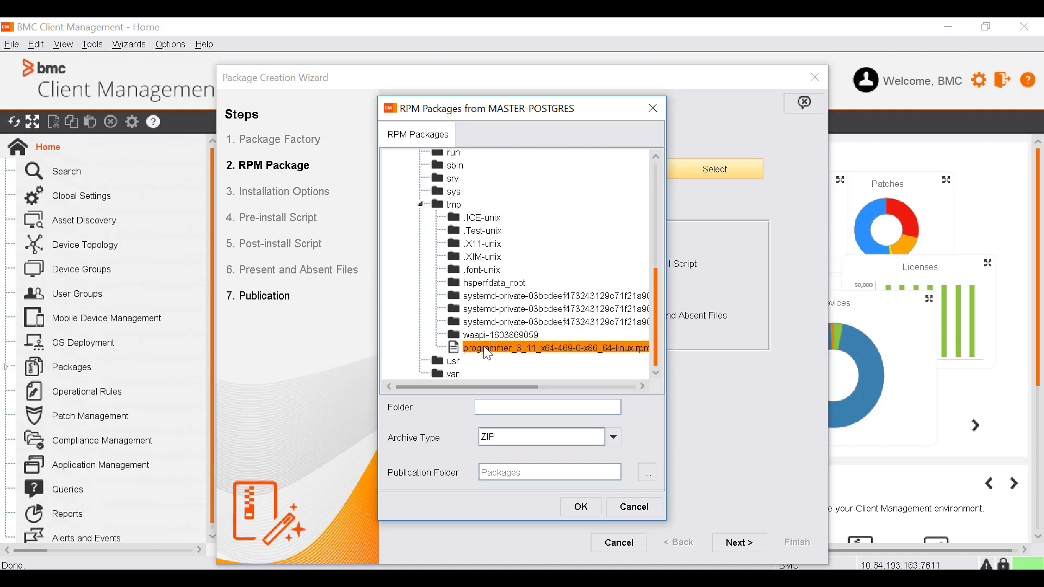
click(580, 512)
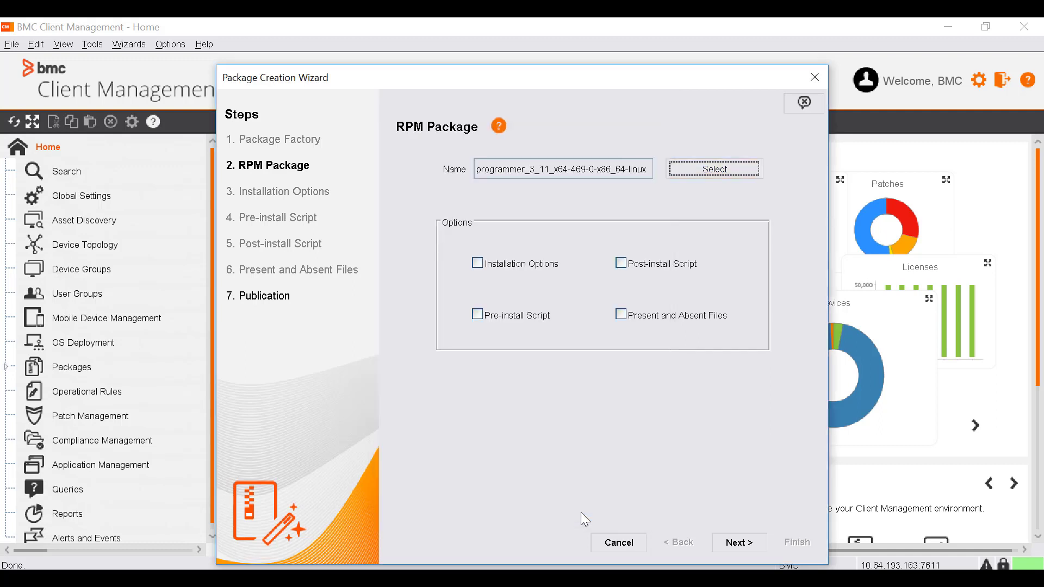
click(478, 264)
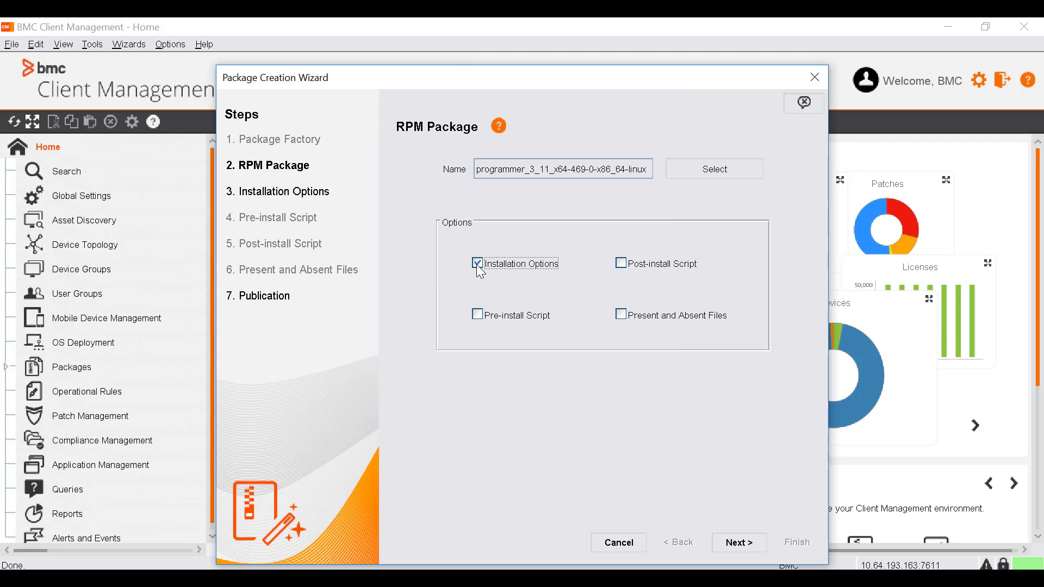
click(749, 542)
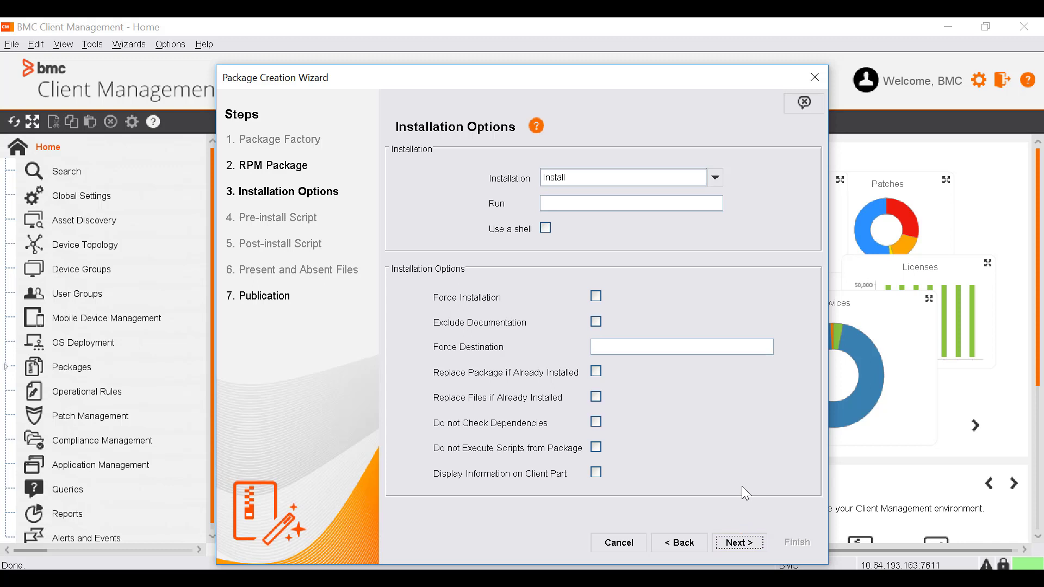
Try the Upgrade and Uninstall installation types to compare their options, and return to Install
click(611, 182)
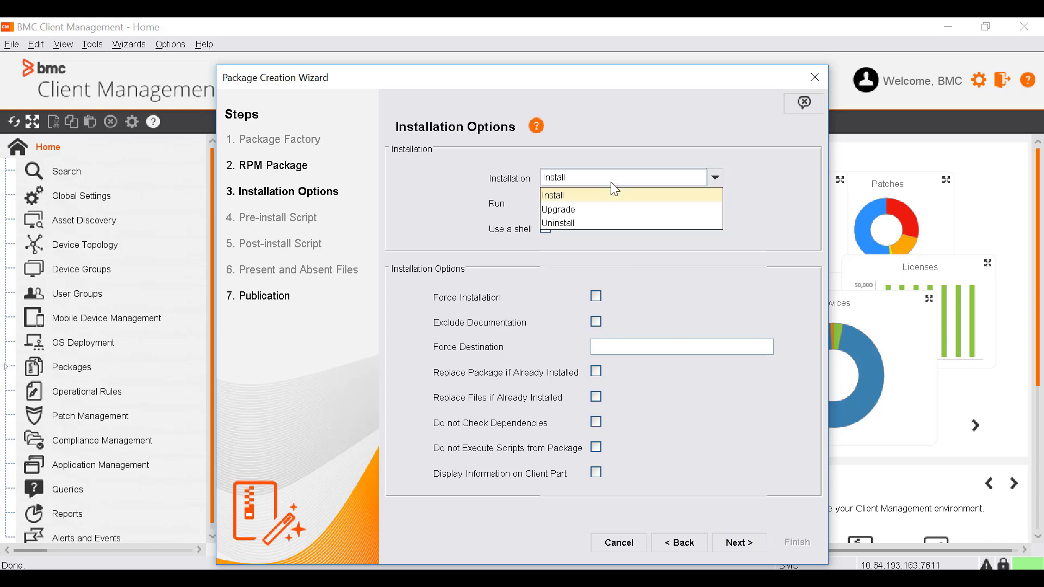
click(597, 214)
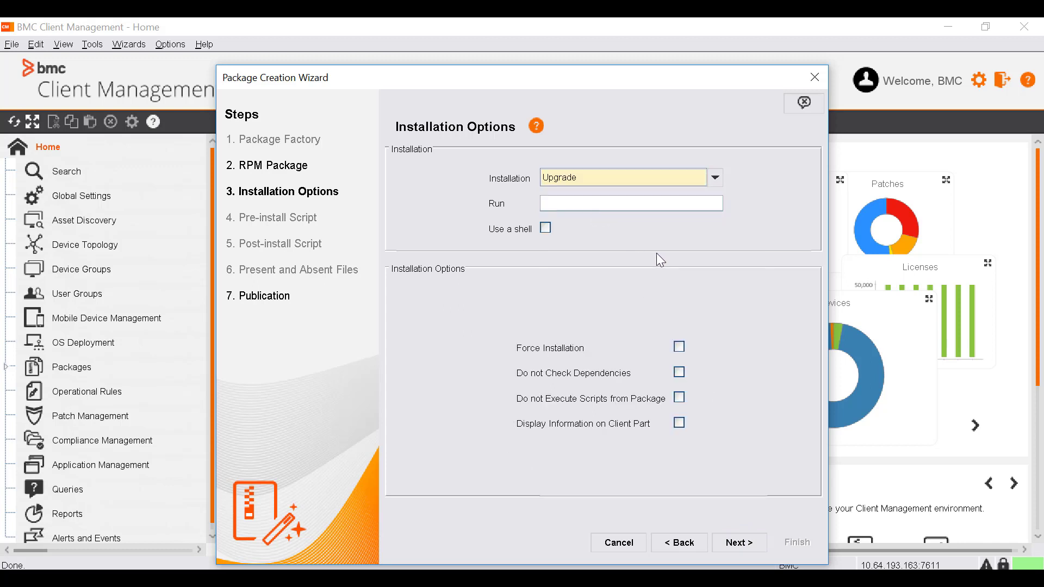
click(611, 178)
click(582, 224)
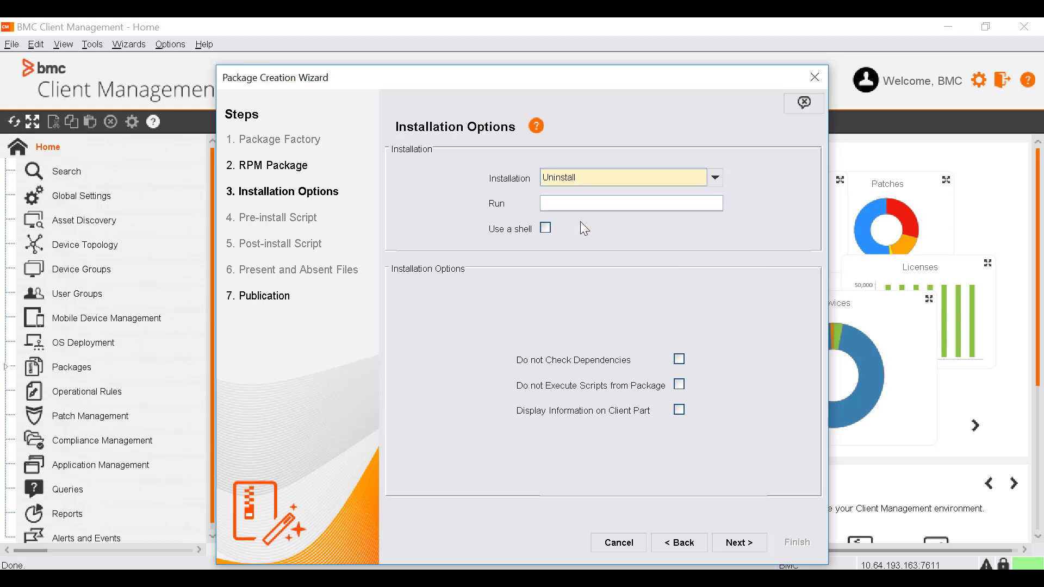
click(572, 181)
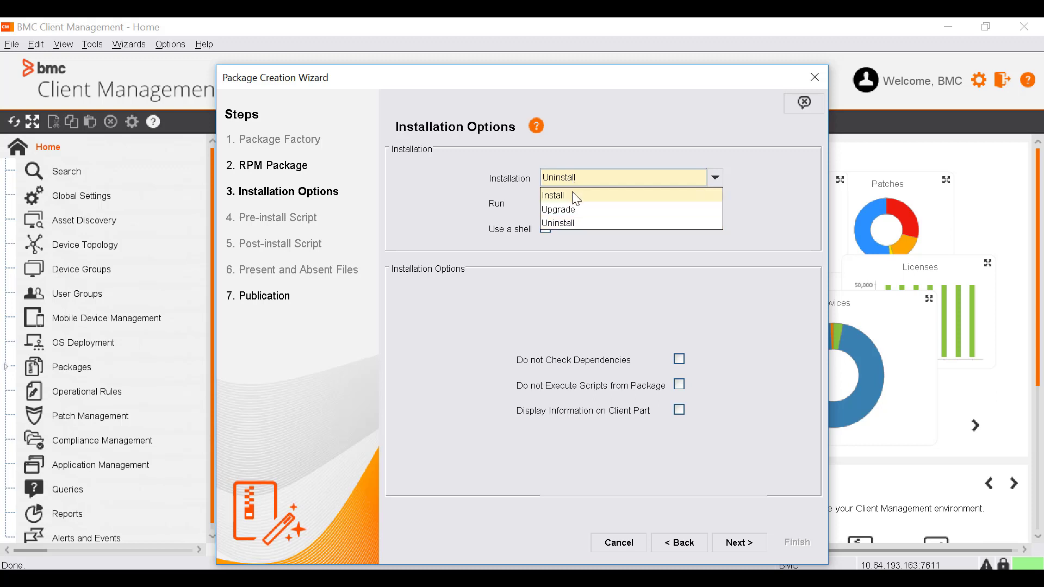
click(574, 197)
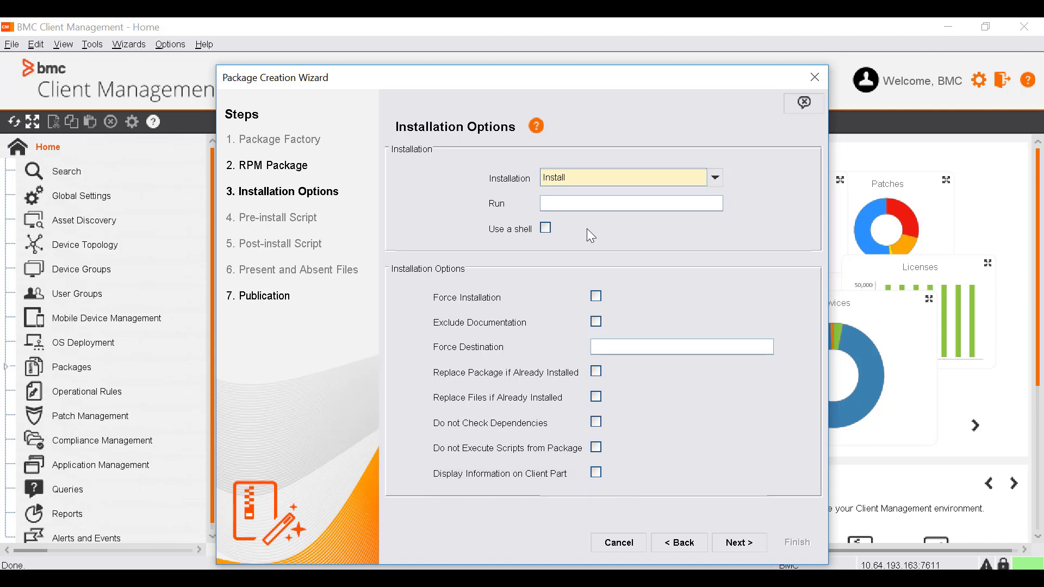
Exclude documentation from the installation and finish the package with publication to the master
click(596, 322)
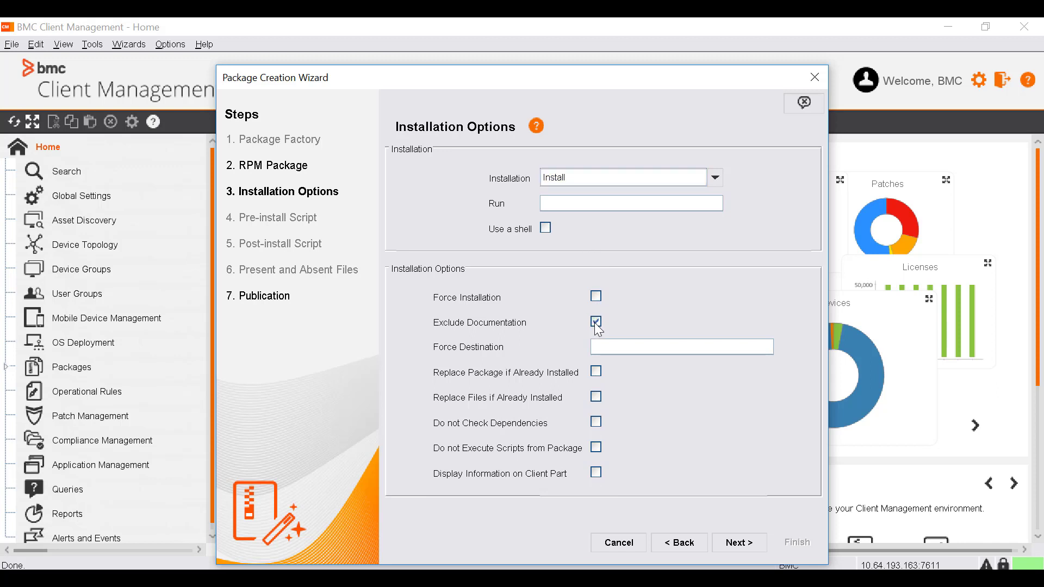
click(743, 544)
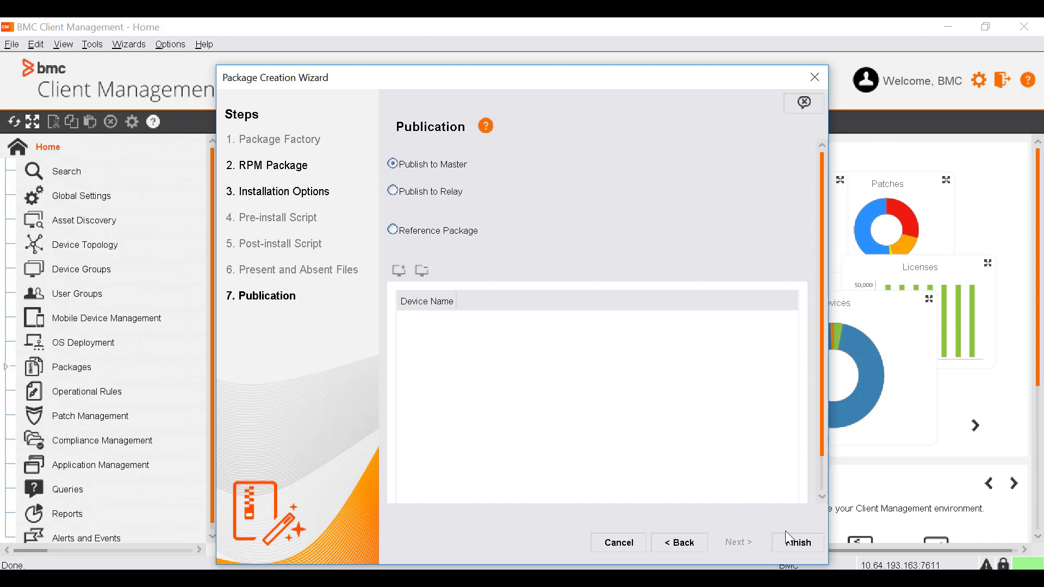
click(795, 544)
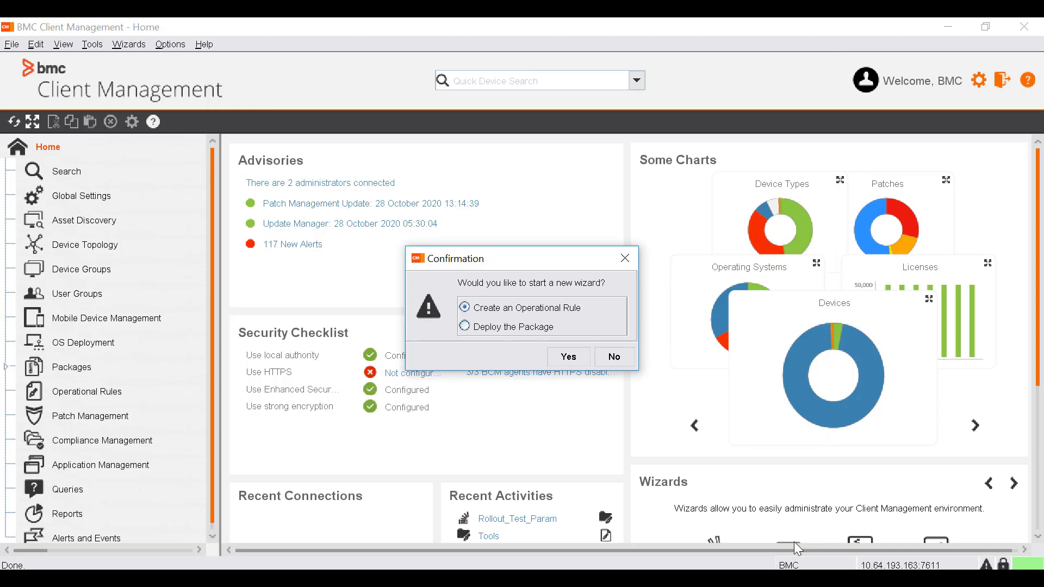
Start deploying the package with target type Devices and assignment type "Install the package on the assigned devices"
click(515, 328)
click(574, 360)
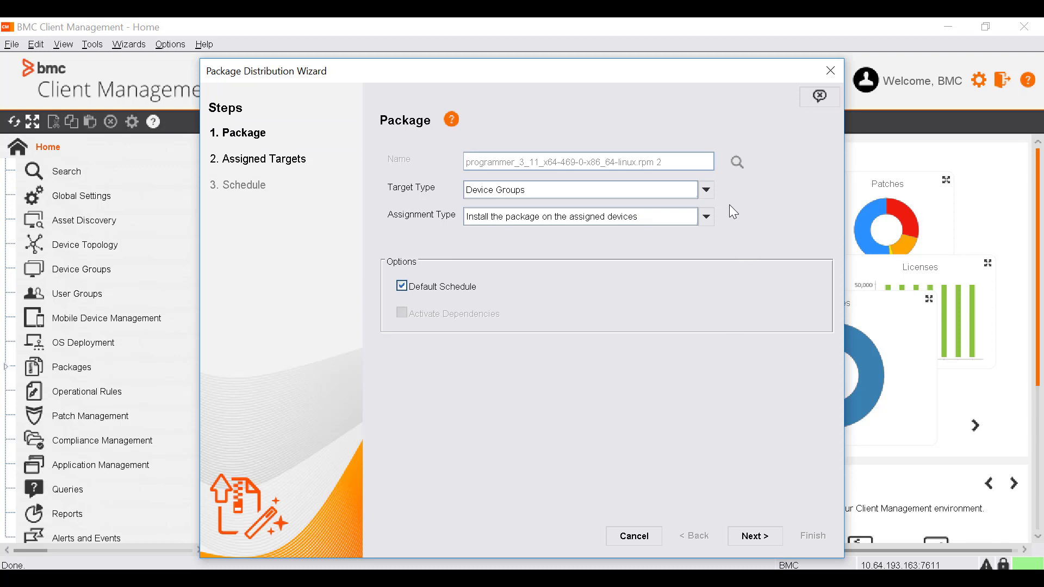
click(707, 190)
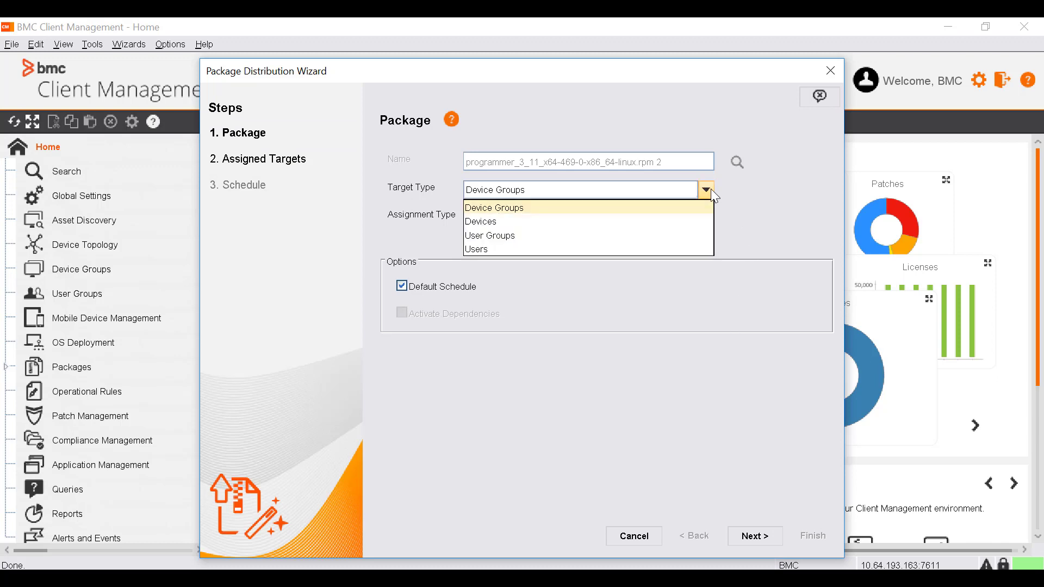
click(504, 223)
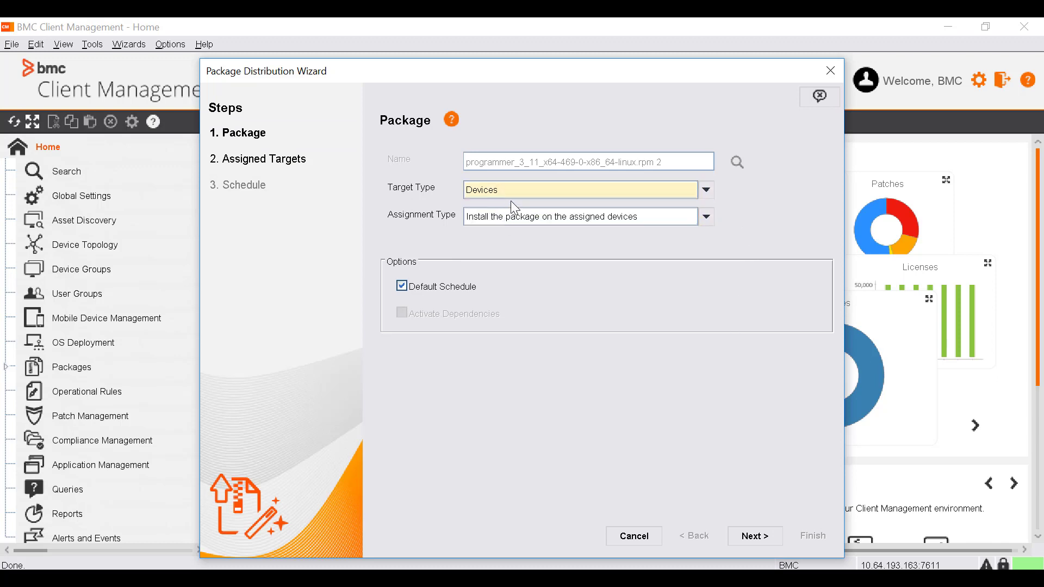
click(706, 219)
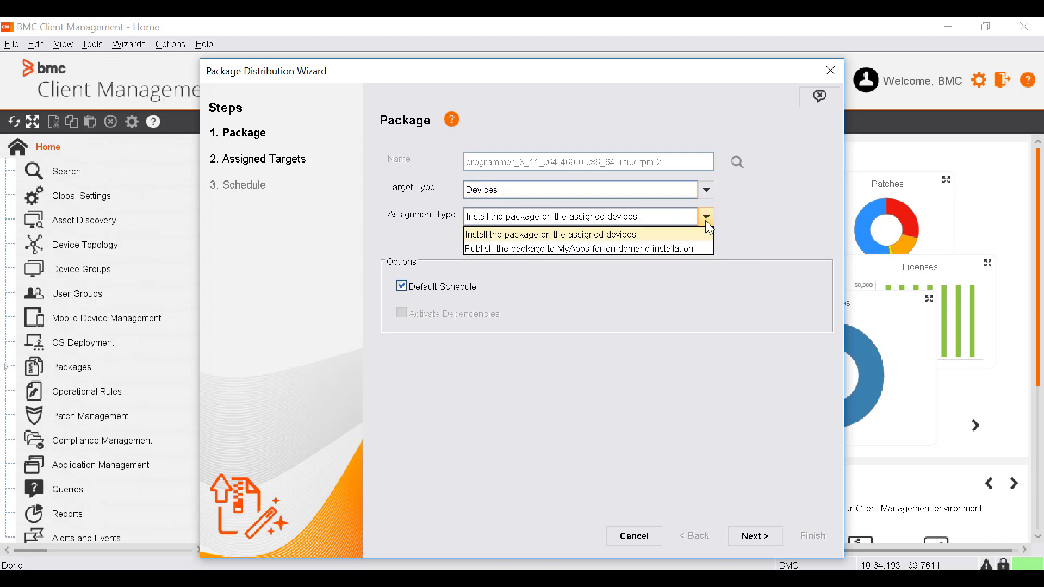
click(659, 235)
click(749, 540)
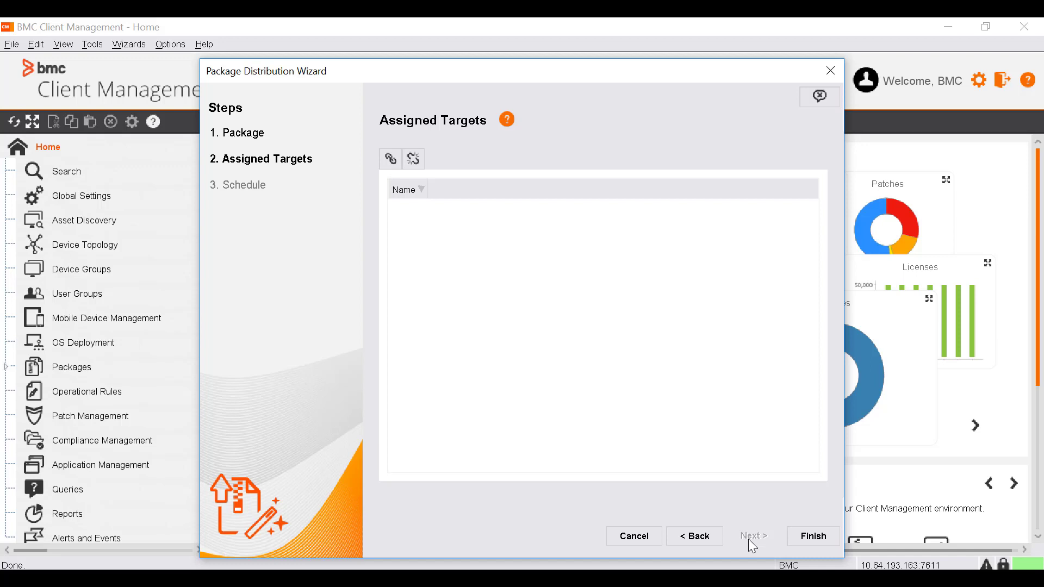
Assign the MASTER-POSTGRES device as the target, finish the distribution and go to the package
click(391, 159)
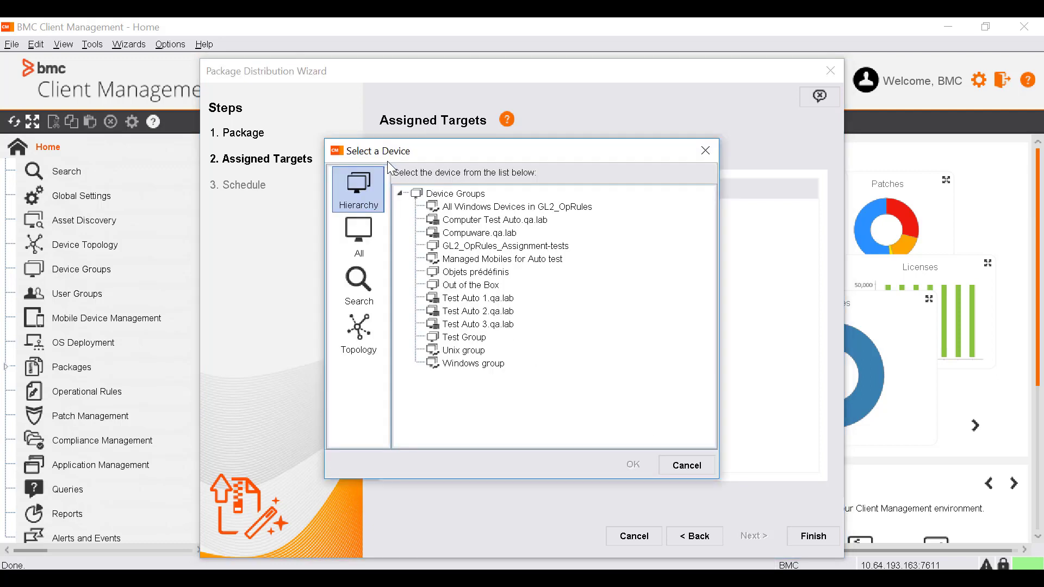
click(360, 230)
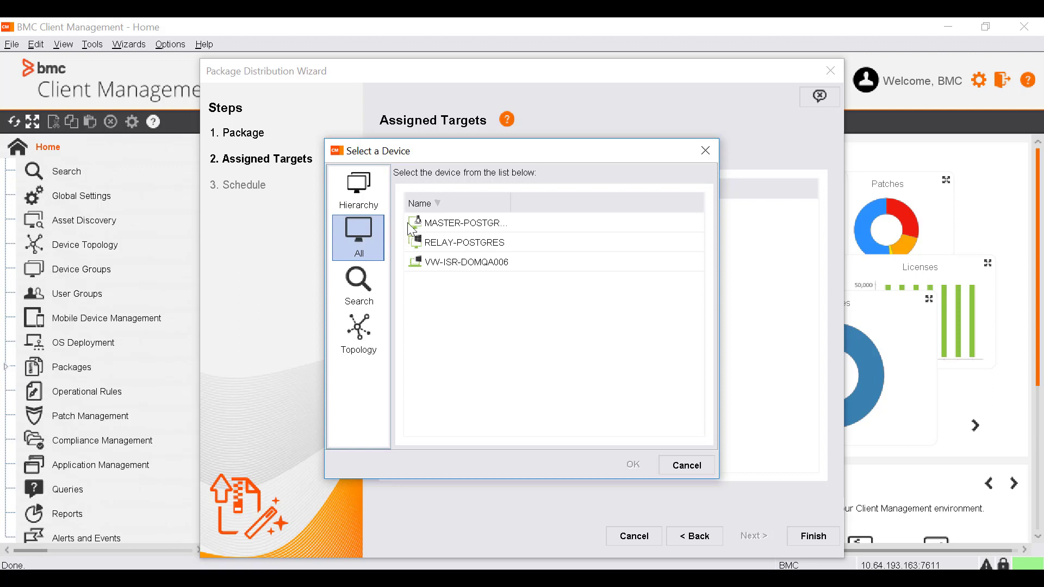
click(429, 222)
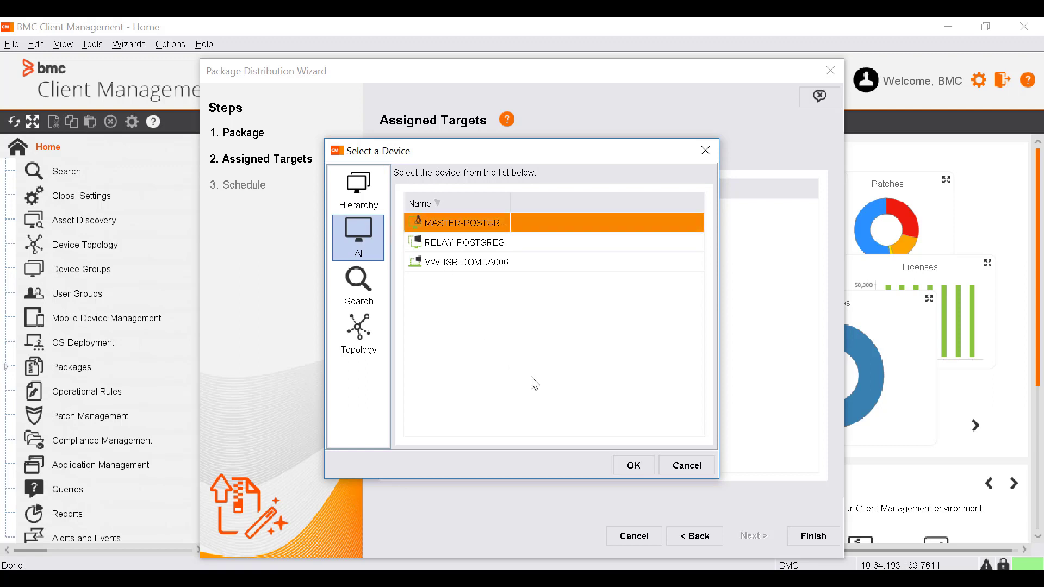
click(626, 466)
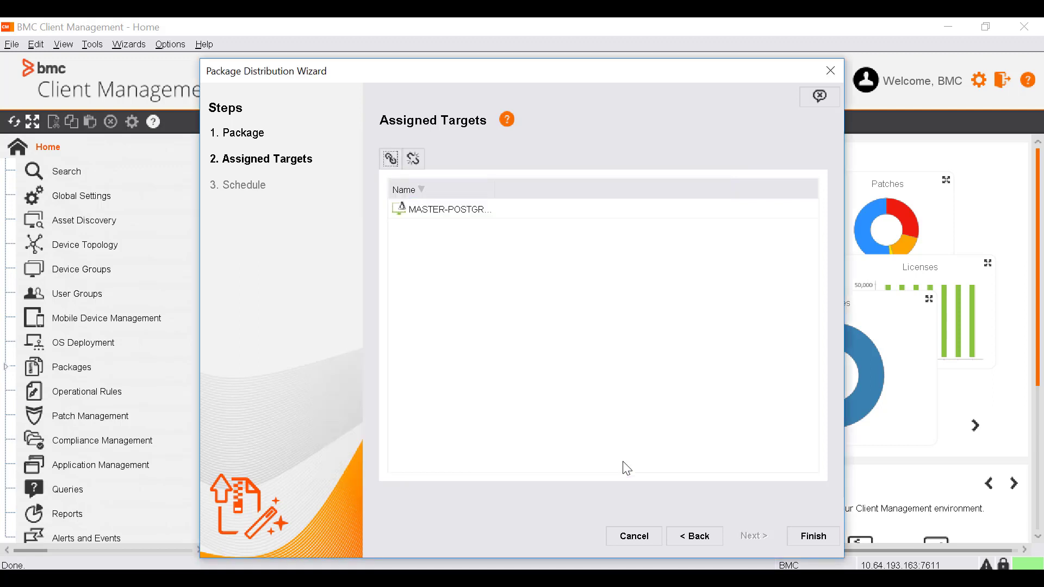
click(809, 542)
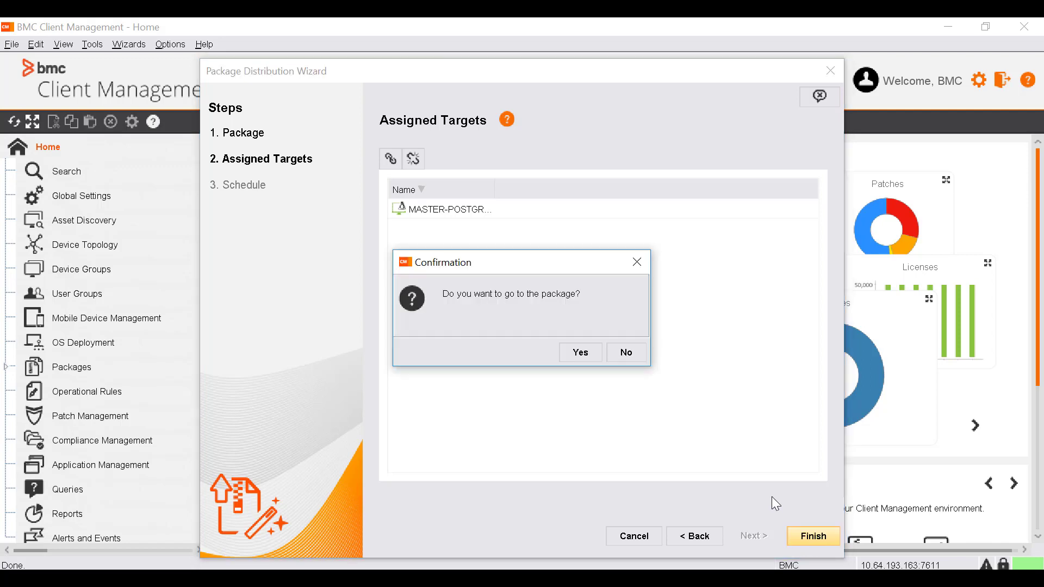
click(580, 360)
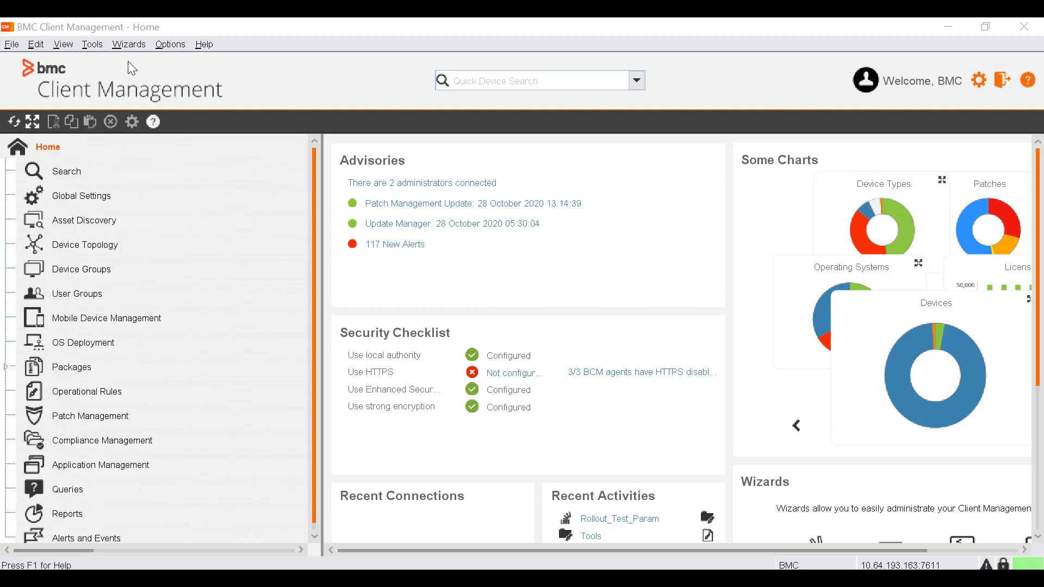
Start creating a package with RELAY-POSTGRES as the package factory and MSI Package as the package type
click(128, 44)
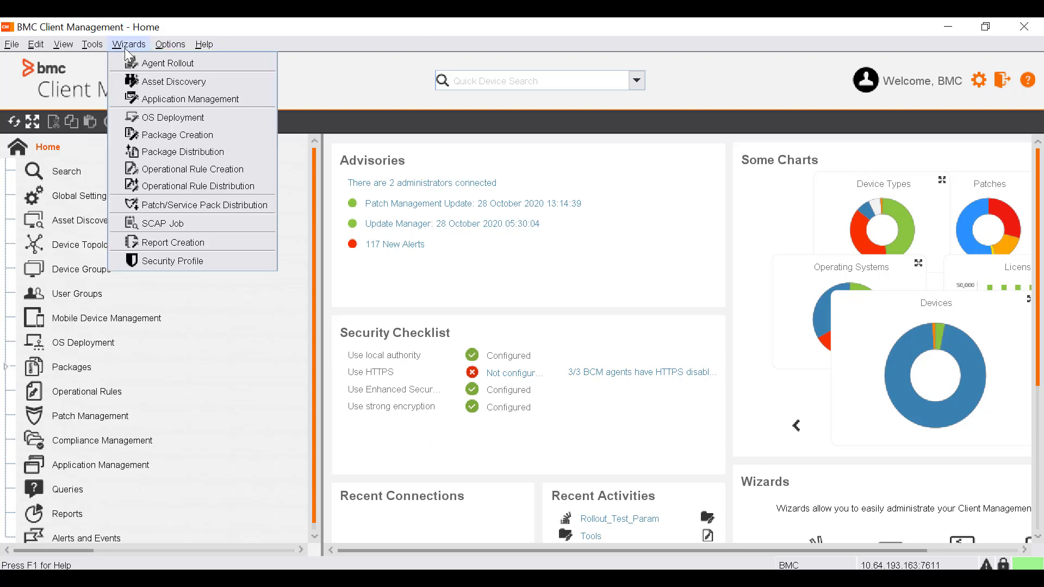
click(145, 137)
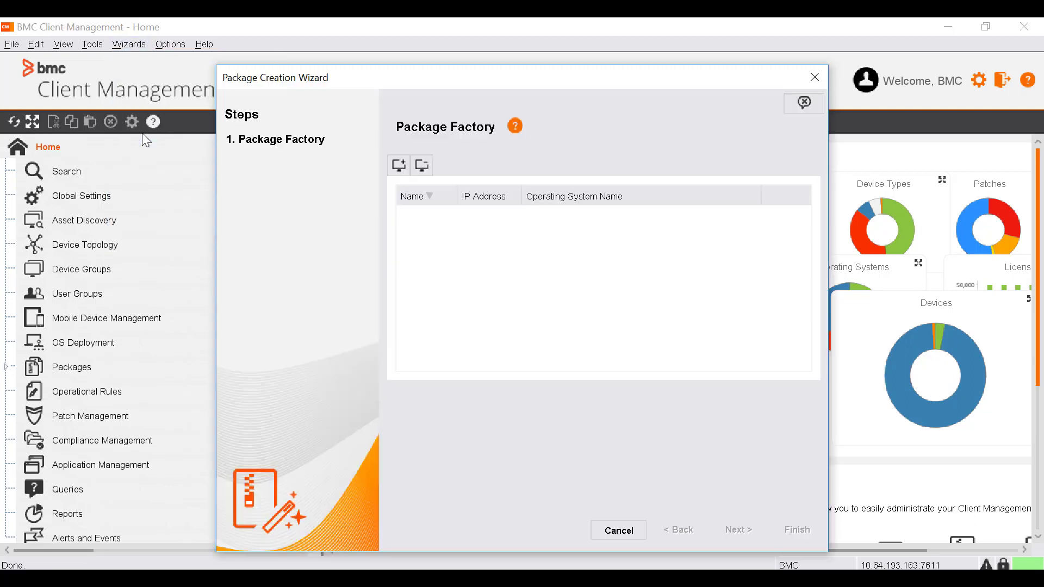
click(405, 167)
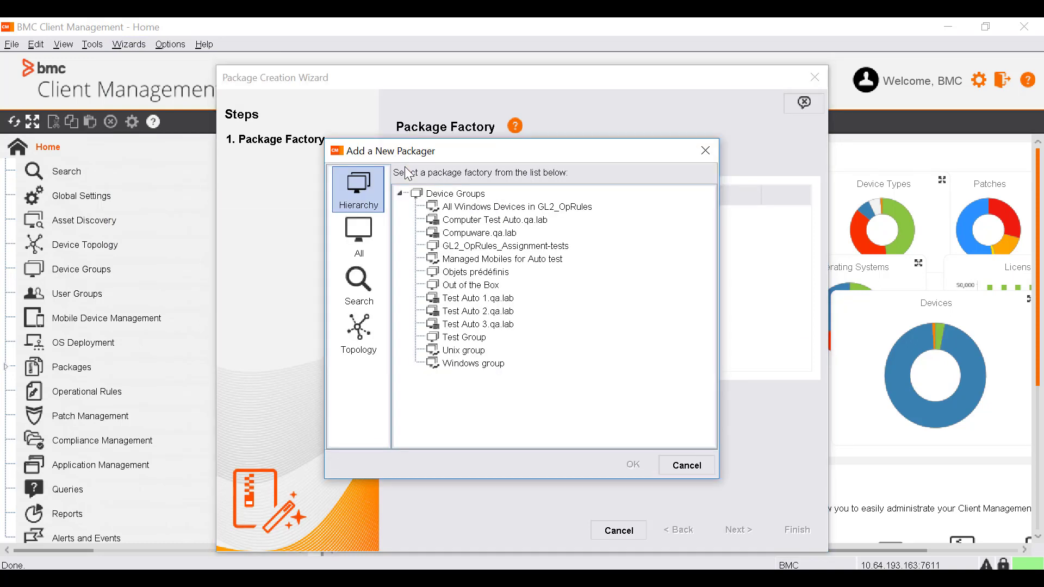
click(376, 235)
click(429, 242)
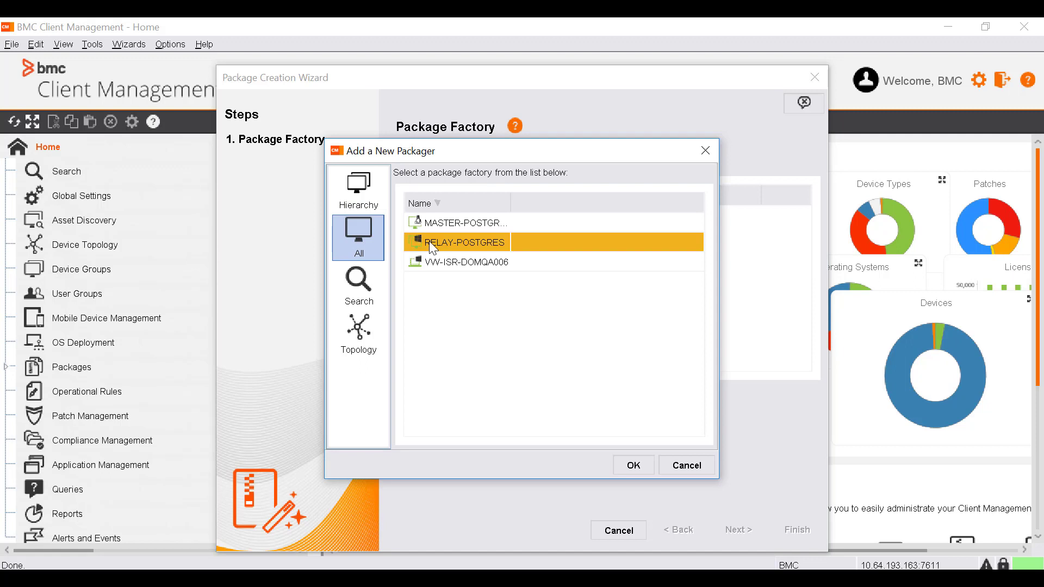
click(632, 465)
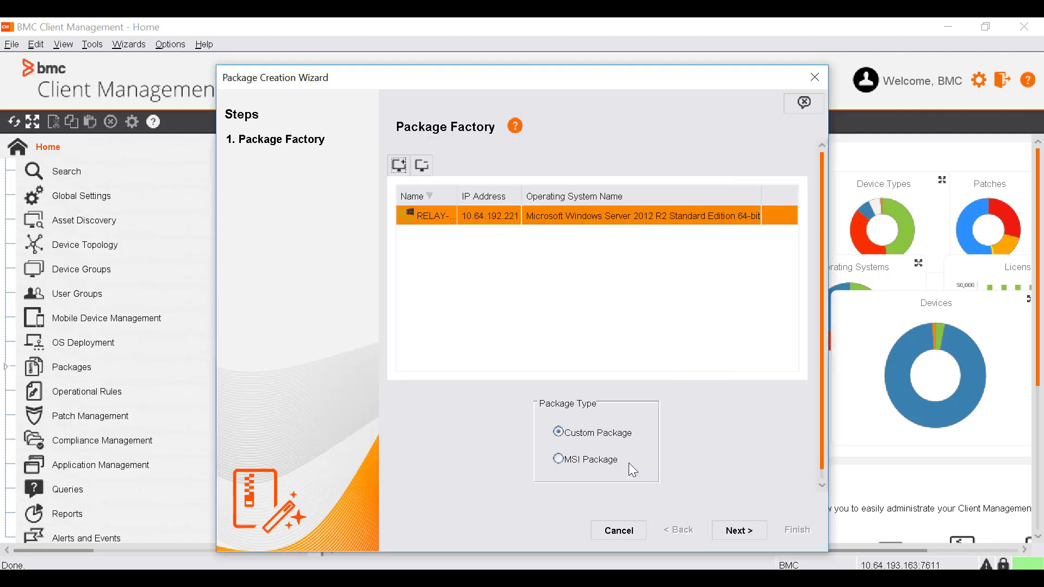
click(610, 463)
click(746, 531)
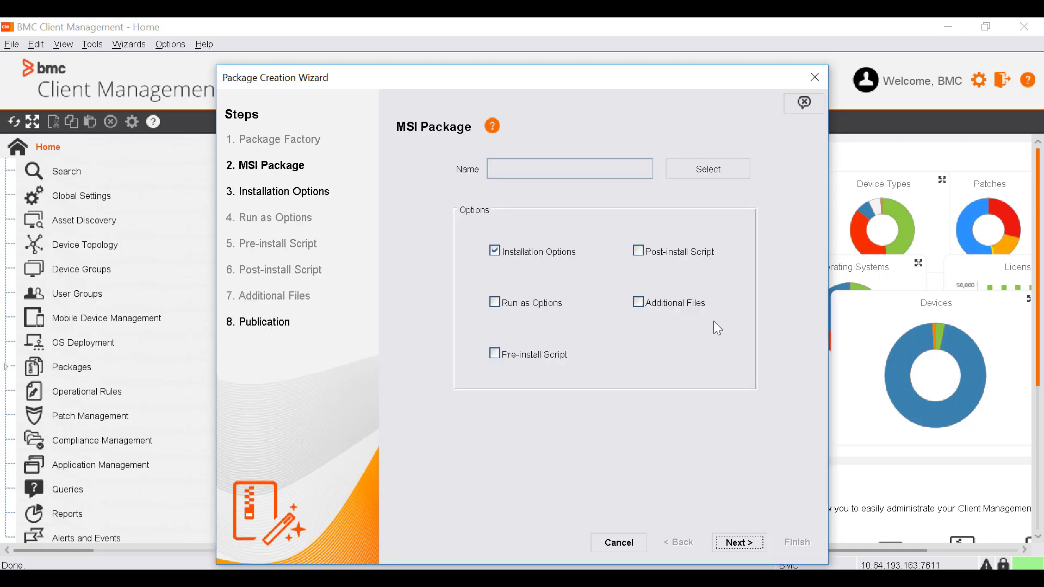
Choose msxml.msi from the PrecisionPackages\Multicast folder on drive D: as the MSI package source
click(699, 169)
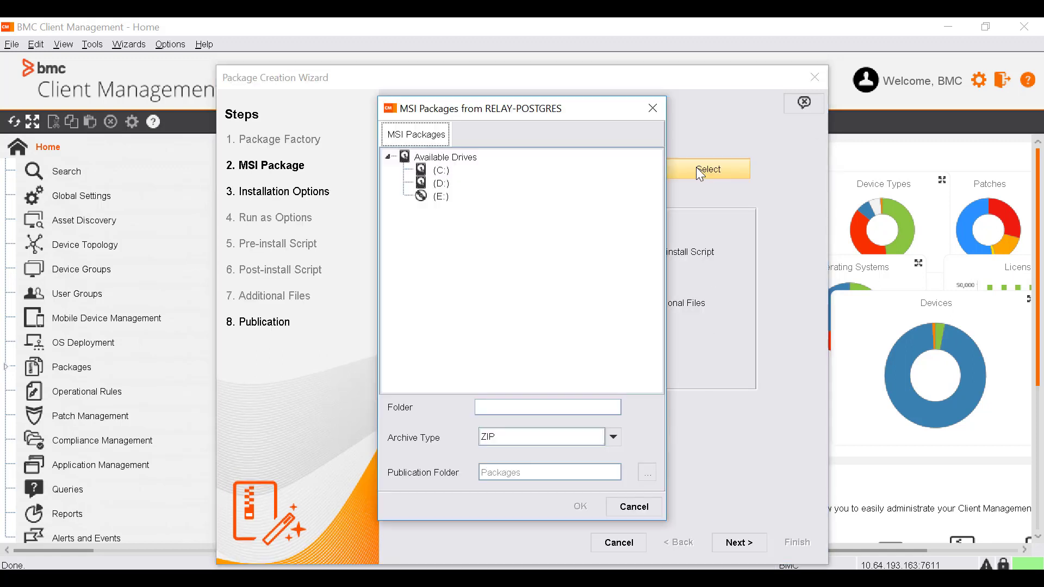
click(442, 184)
click(405, 184)
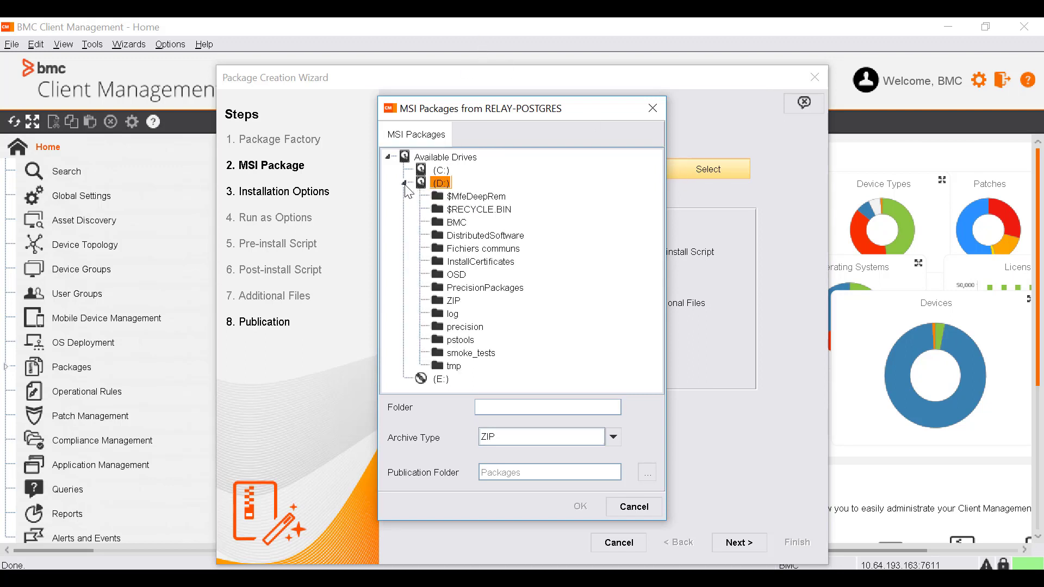
click(452, 291)
click(421, 288)
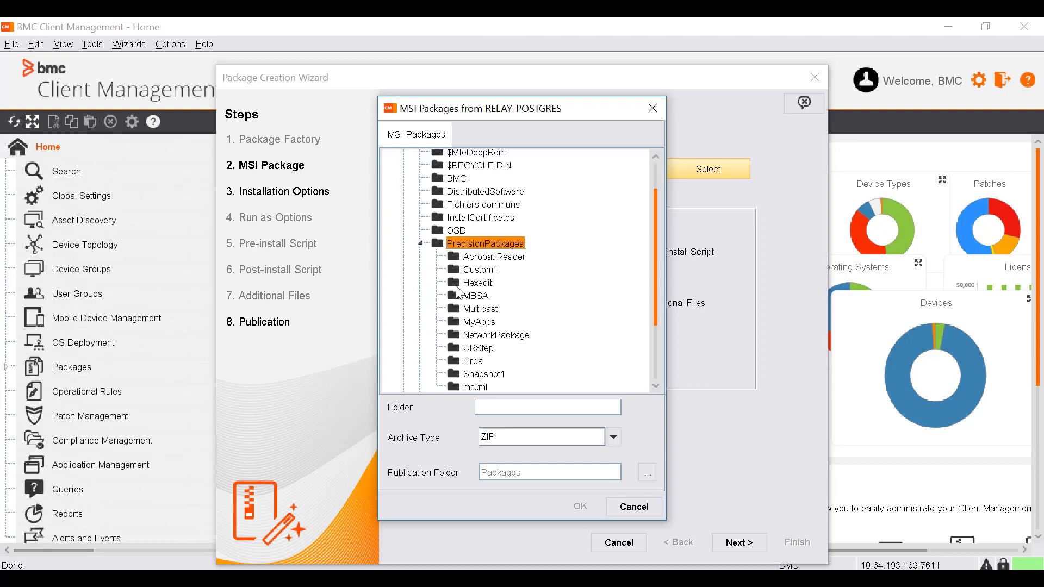
double_click(471, 310)
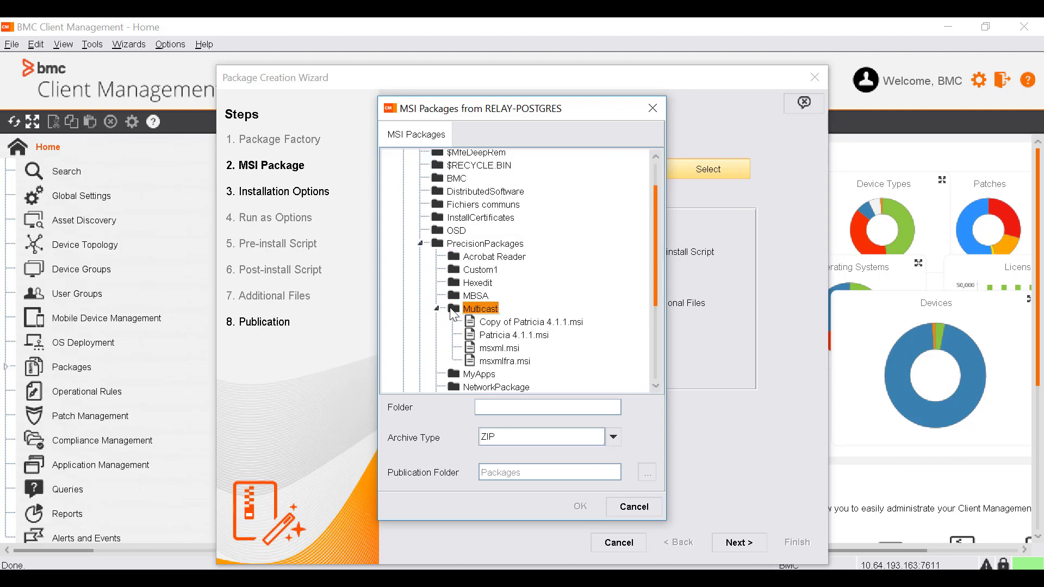
click(492, 349)
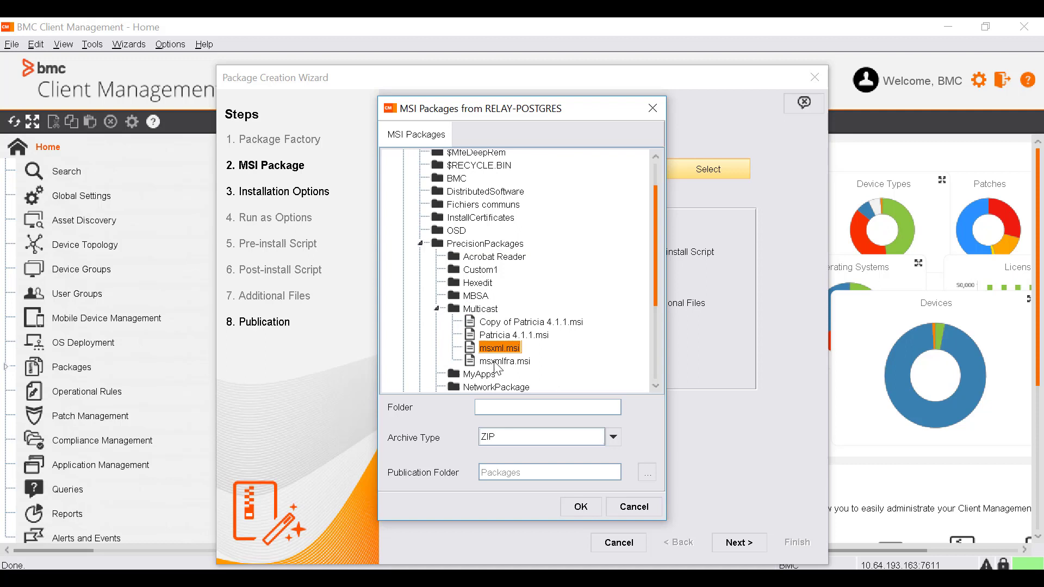
click(583, 509)
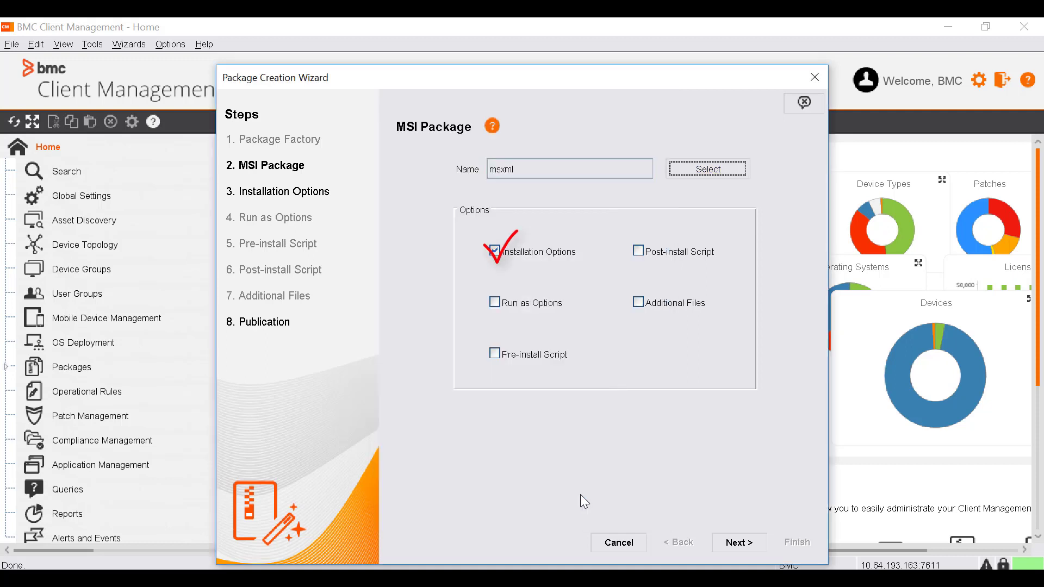
Set the user interface to Full and the installation to Install, and finish the package with publication to the master
click(728, 546)
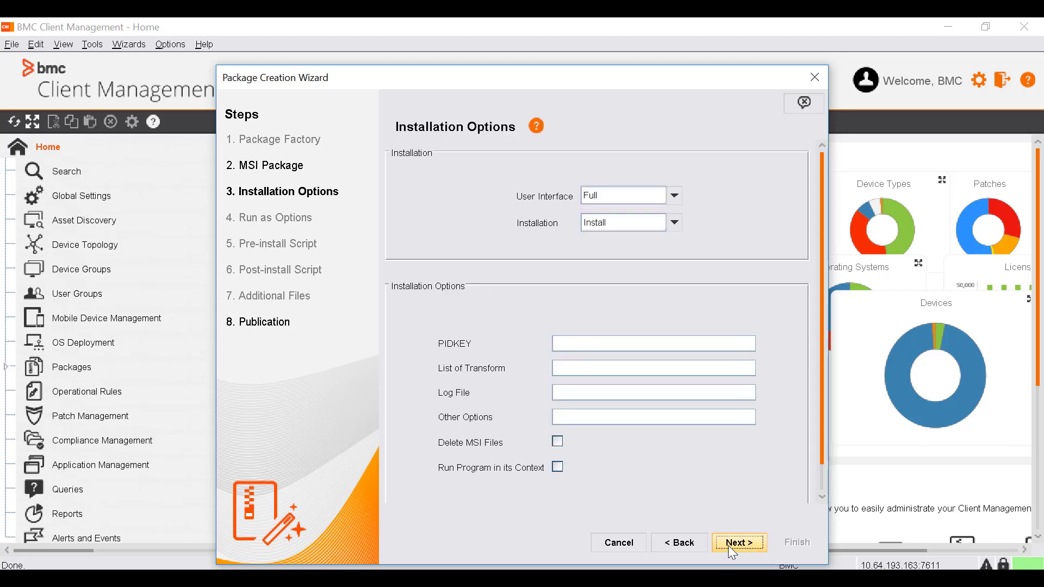
click(674, 196)
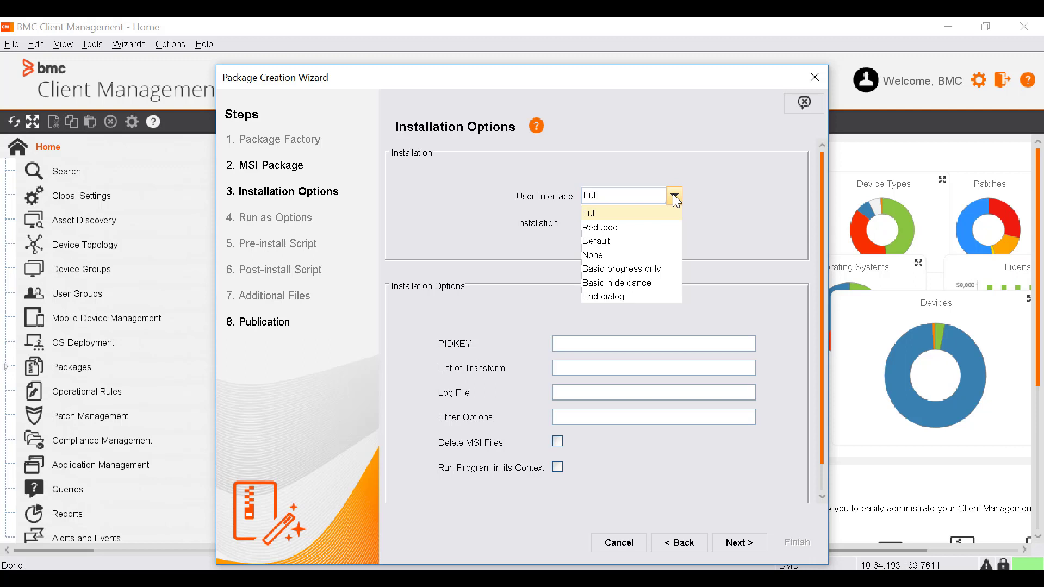
click(619, 215)
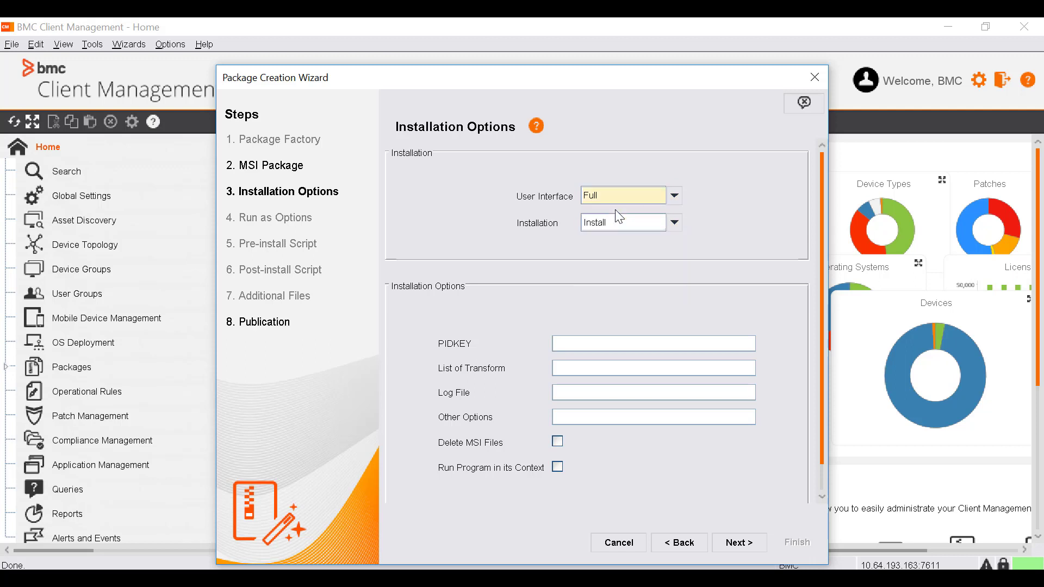
click(675, 224)
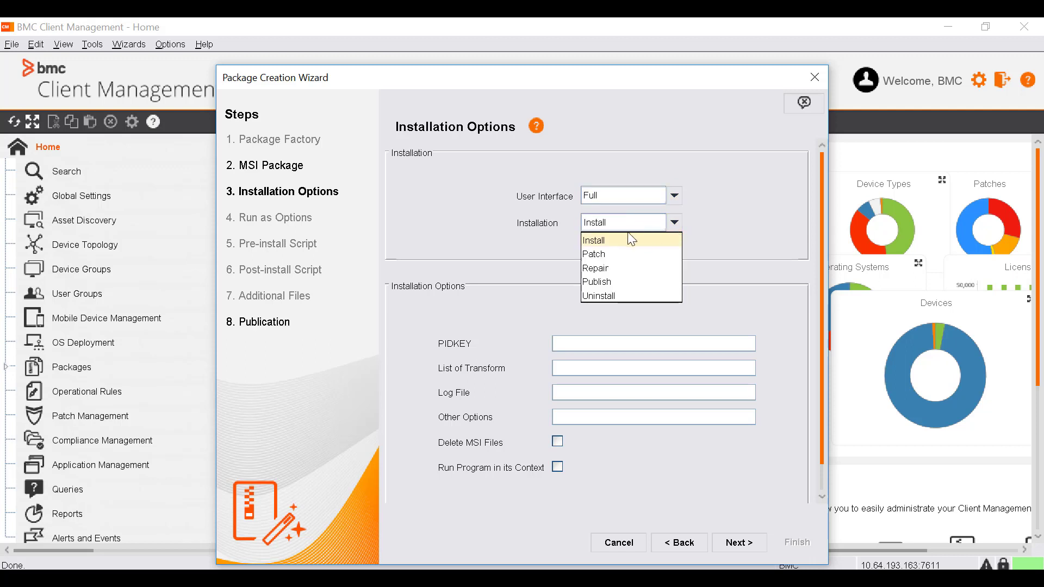
click(602, 245)
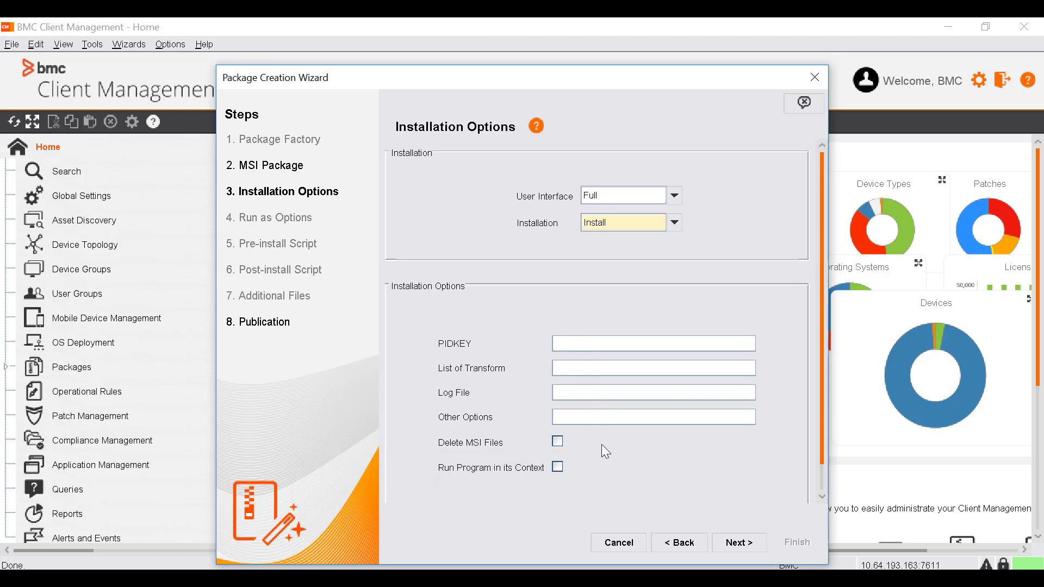
click(738, 544)
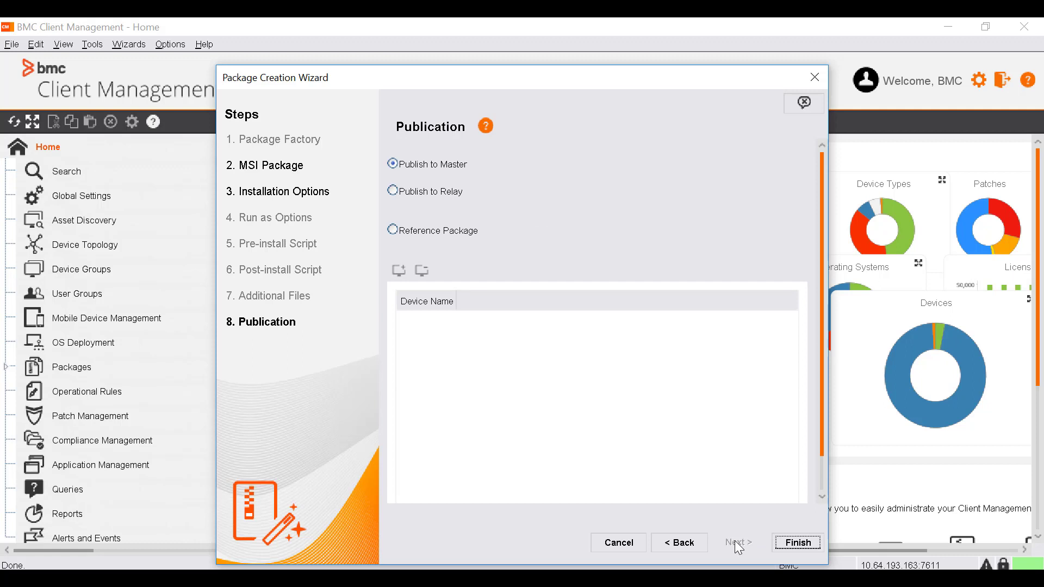
click(793, 543)
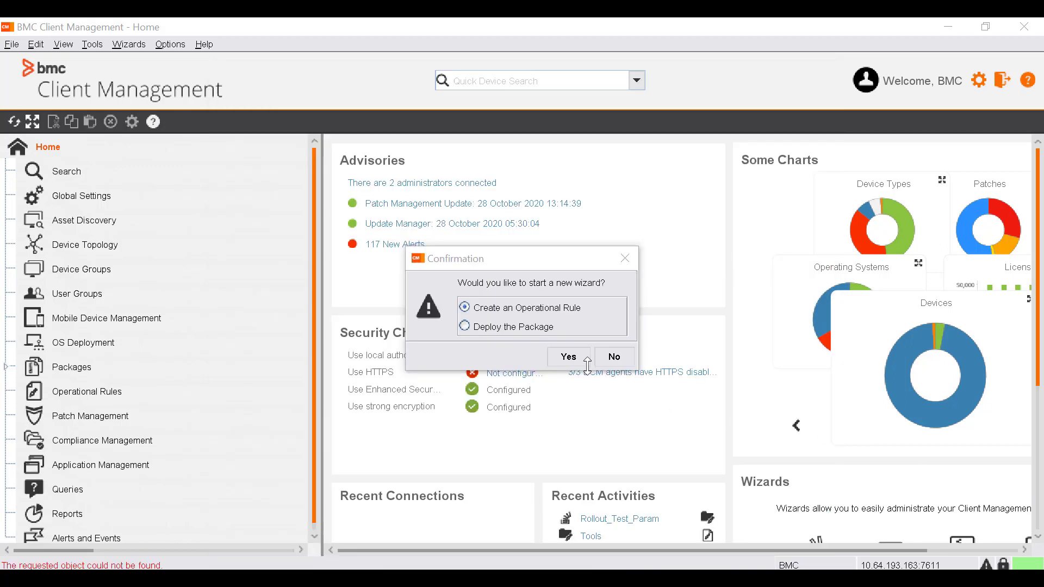
Start deploying the msxml.msi package with target type Devices and assignment type "Install the package on the assigned devices"
click(523, 329)
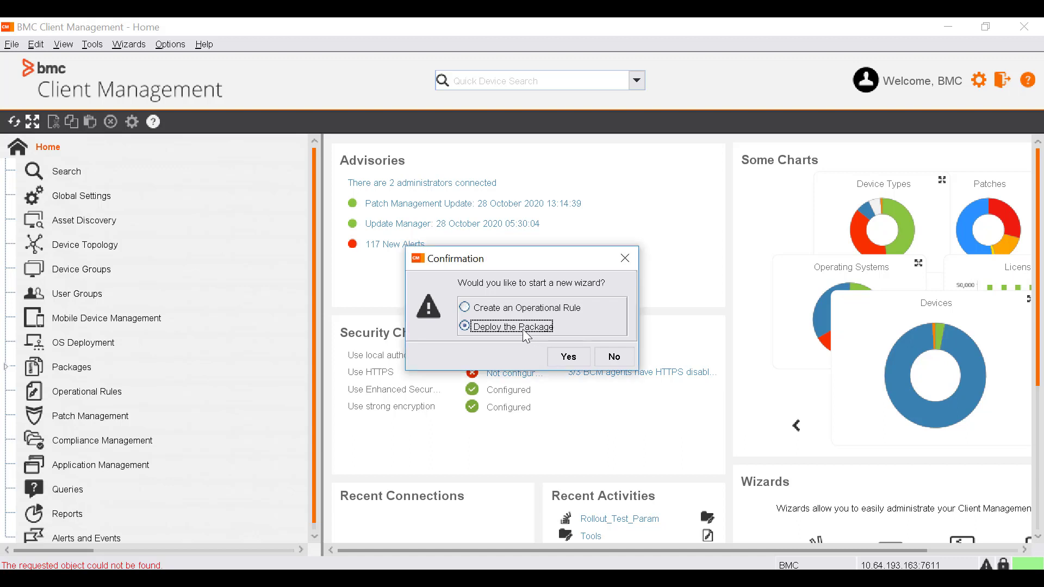
click(563, 358)
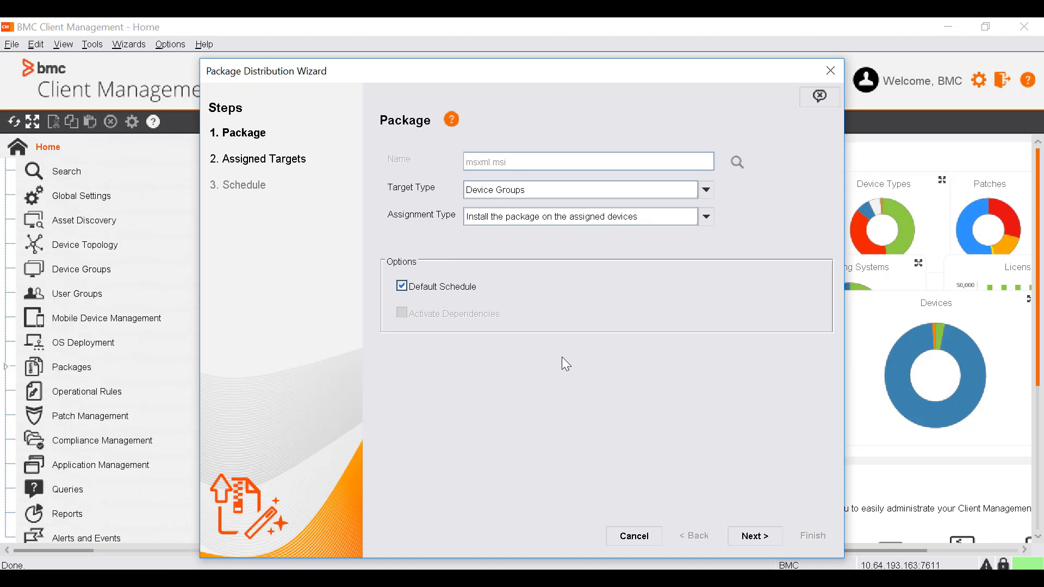
click(525, 195)
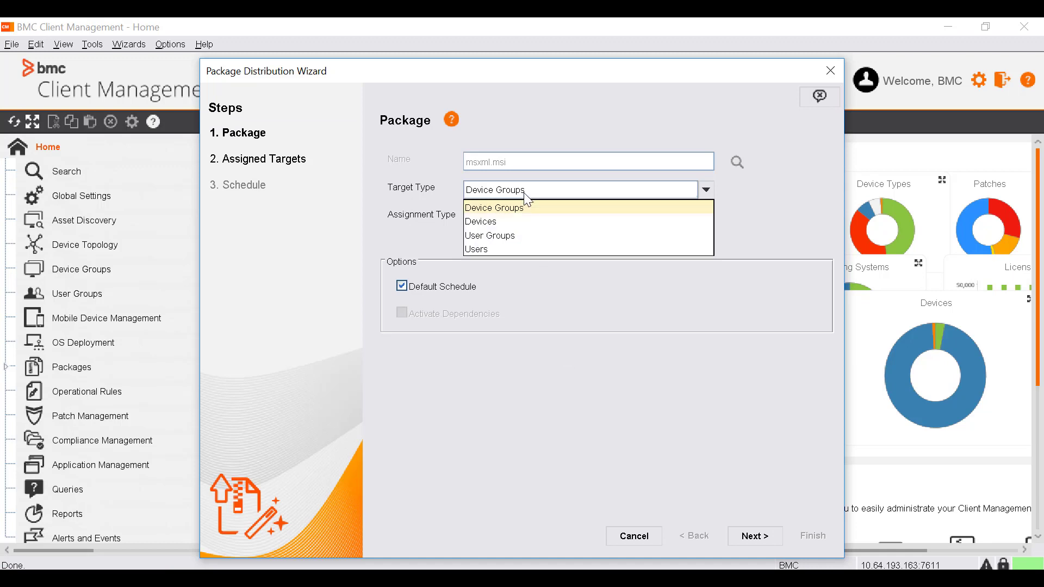
click(507, 221)
click(506, 220)
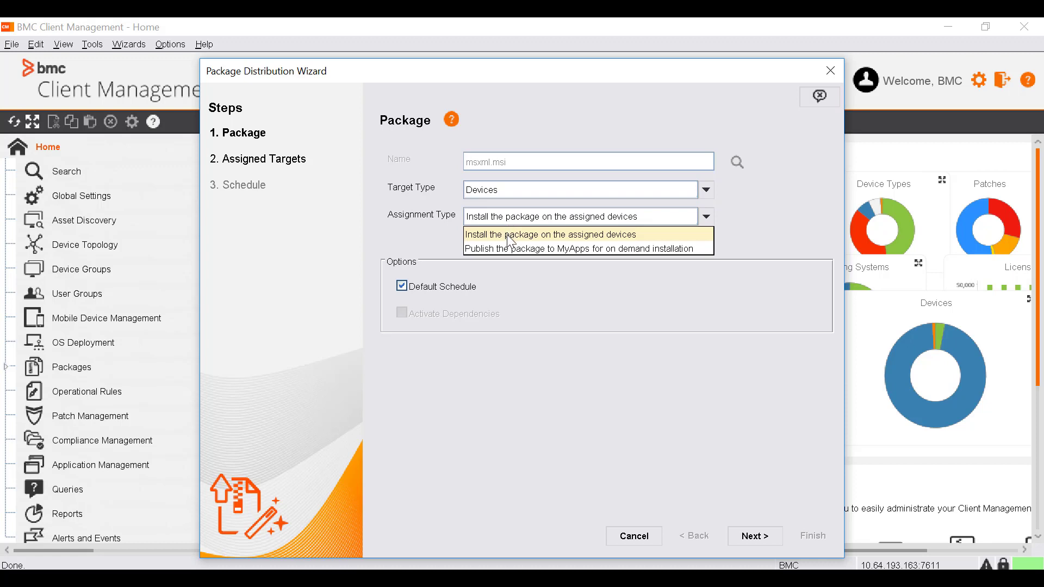
click(510, 235)
click(752, 532)
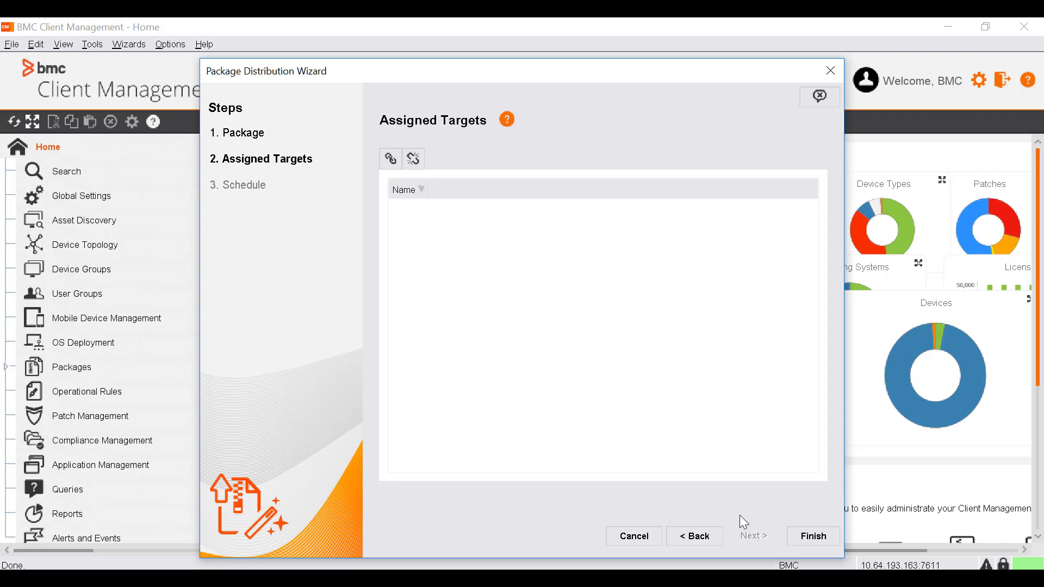
Assign the RELAY-POSTGRES device as the target and finish the distribution without going to another object
click(388, 159)
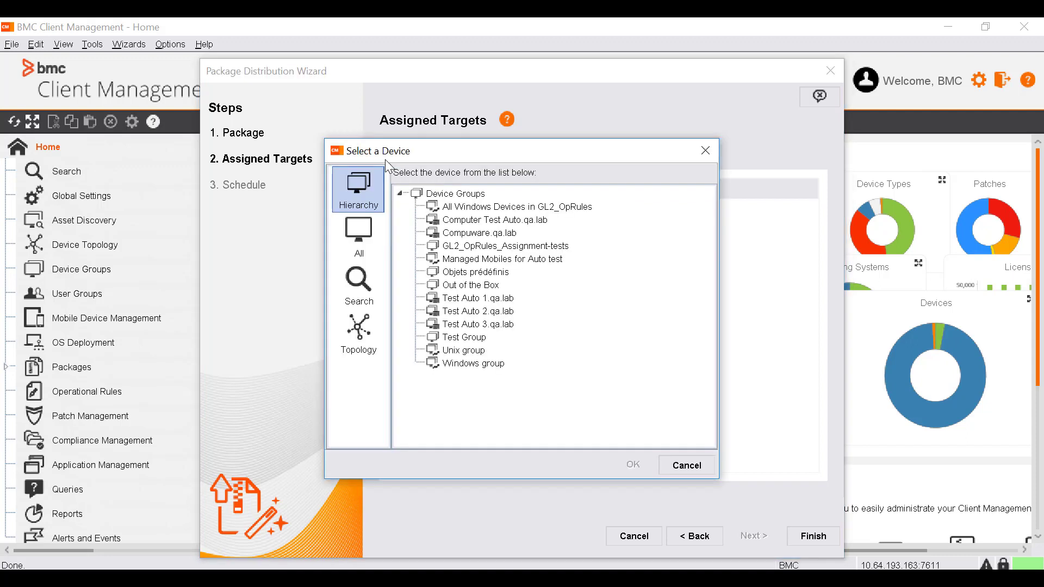
click(370, 231)
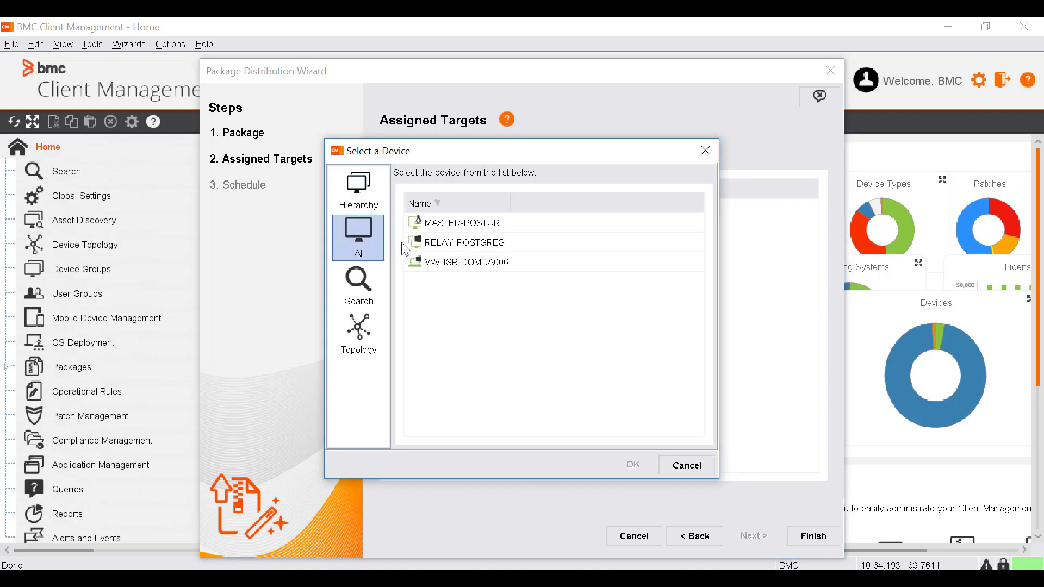
click(436, 249)
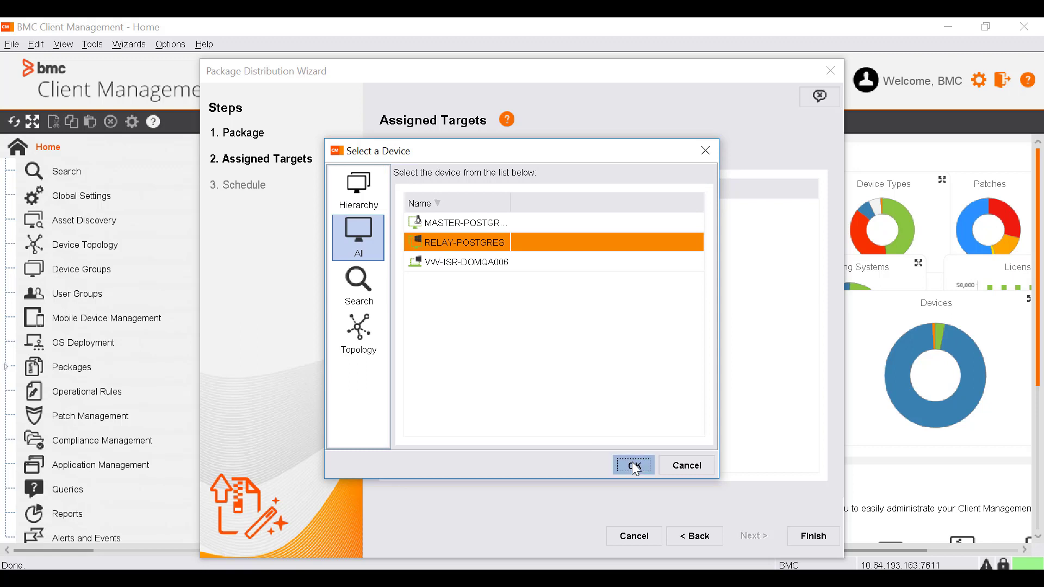
click(633, 467)
click(823, 537)
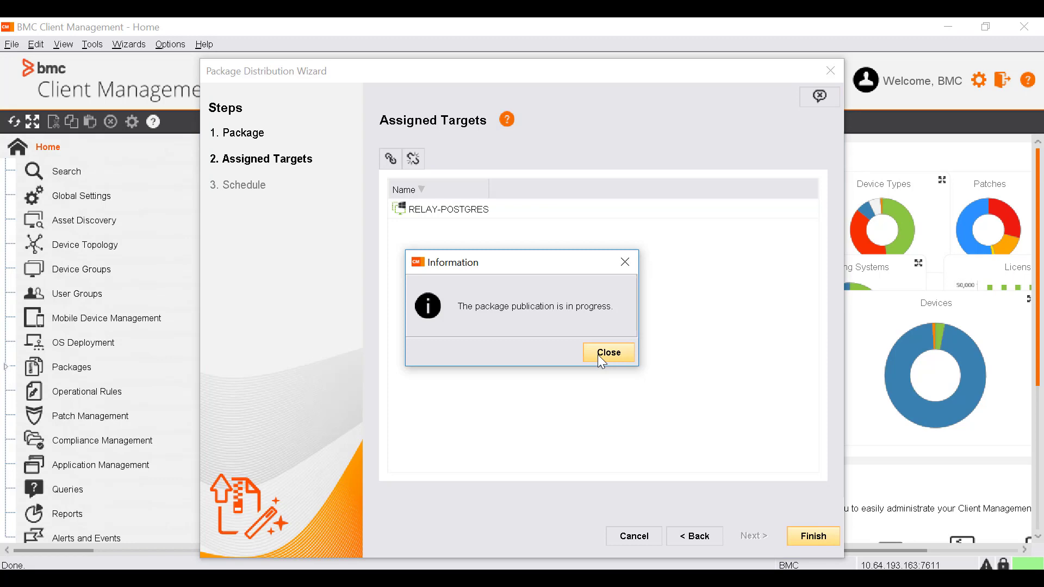
click(599, 356)
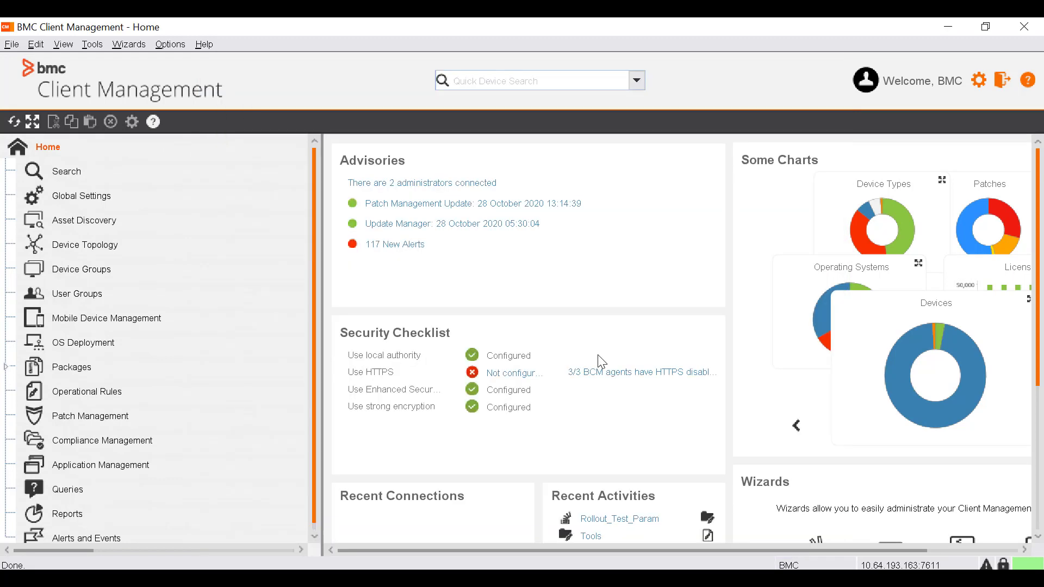